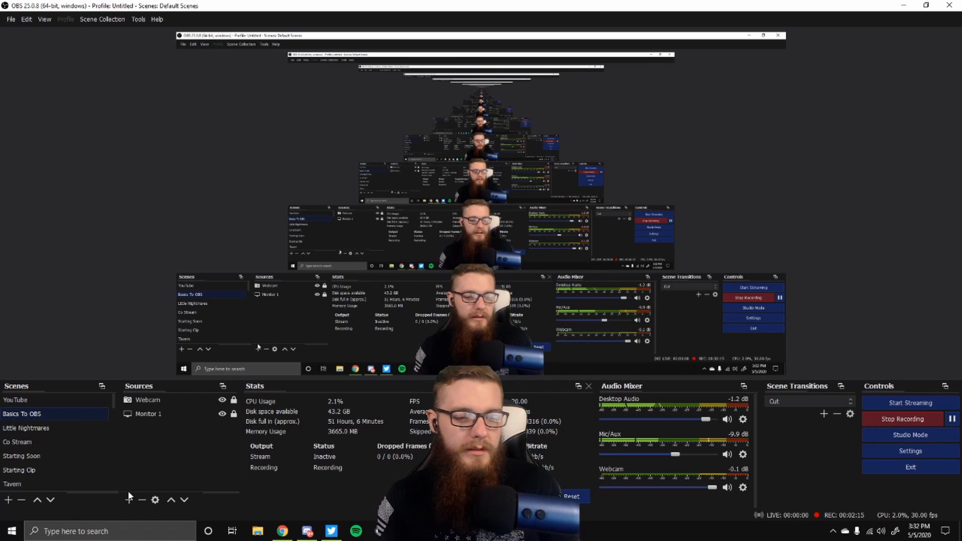
left_click(129, 499)
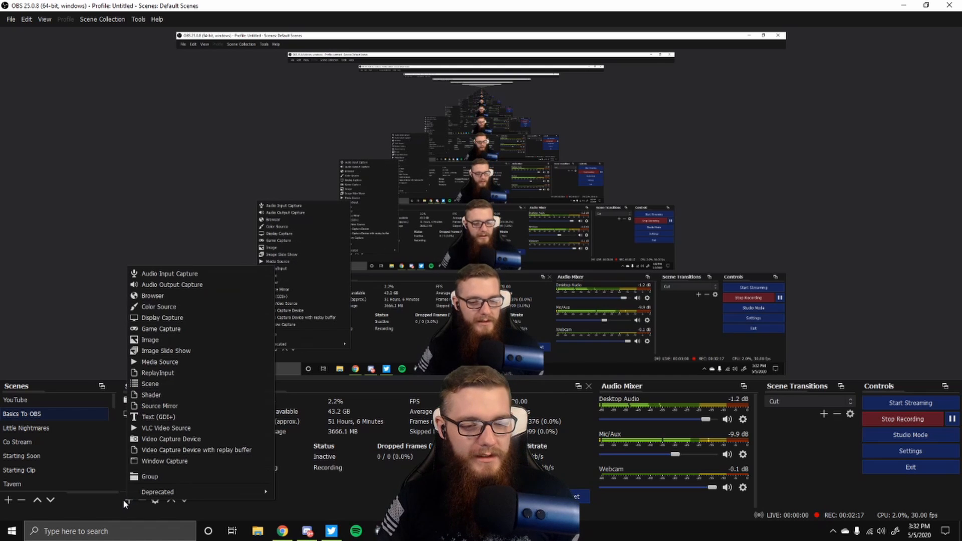
left_click(113, 474)
scroll(112, 474, "down", 2)
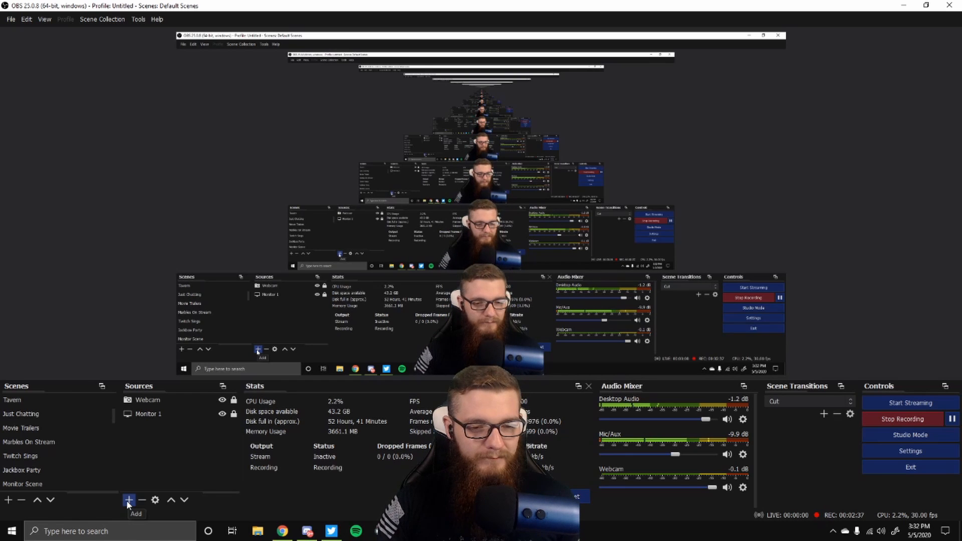
Step: Add a new Display Capture source named "OBS Tutorial" capturing Display 1
left_click(128, 500)
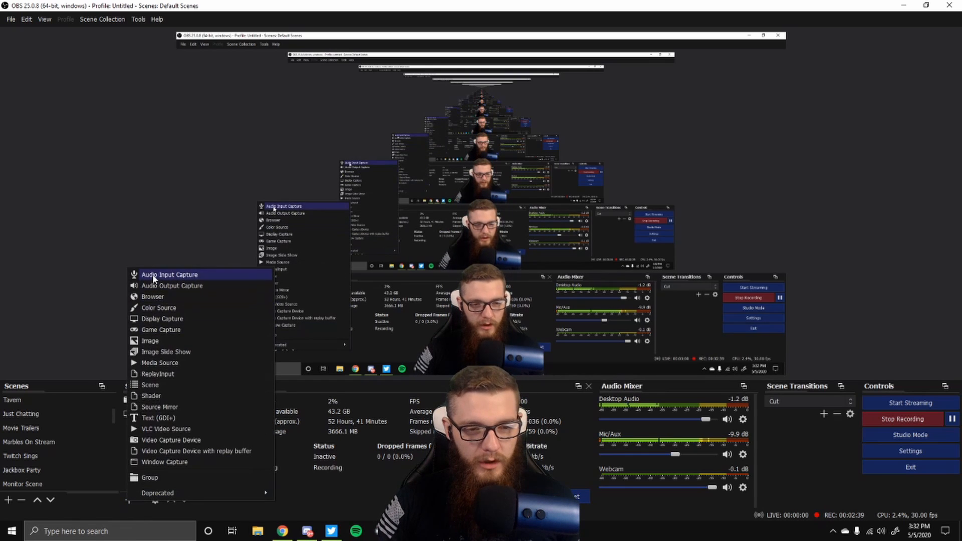
left_click(169, 320)
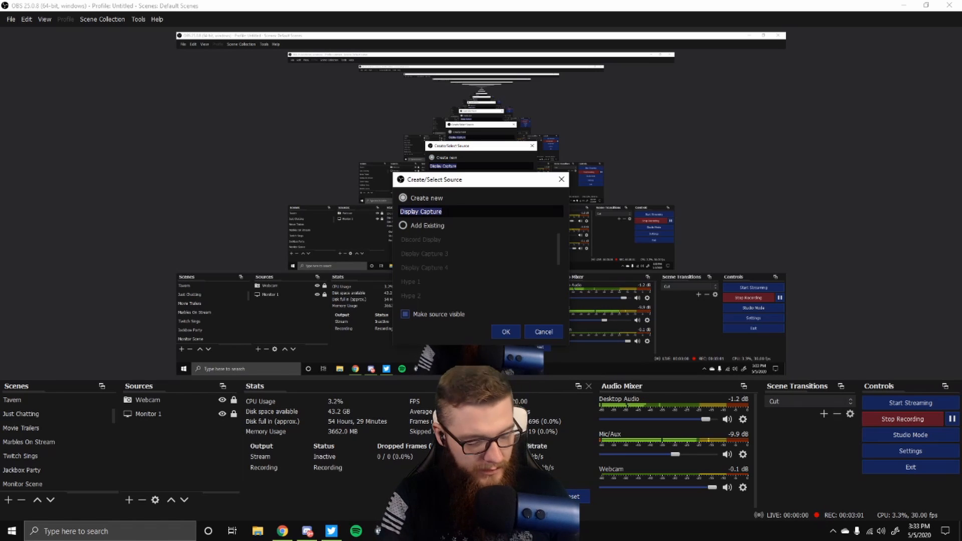
type("O")
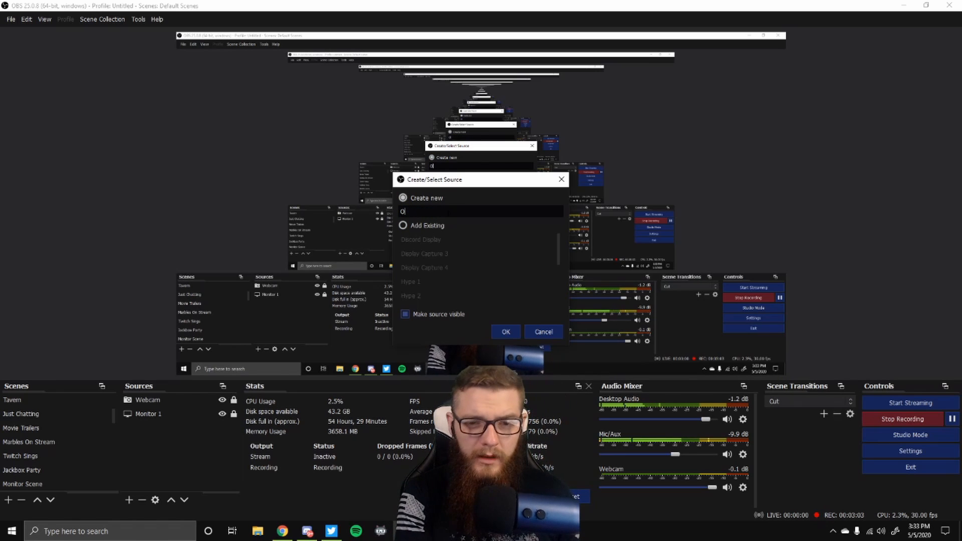
type("BS ")
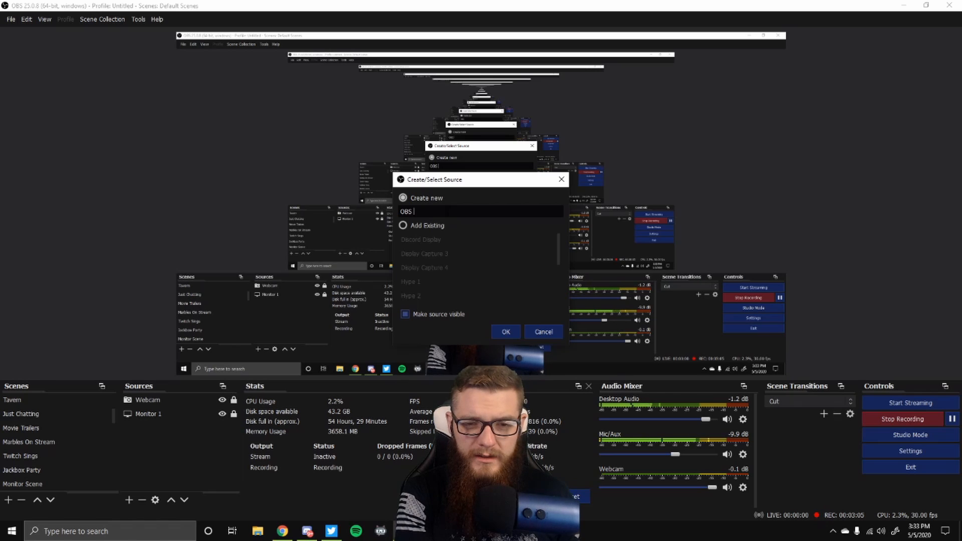
type("Tut")
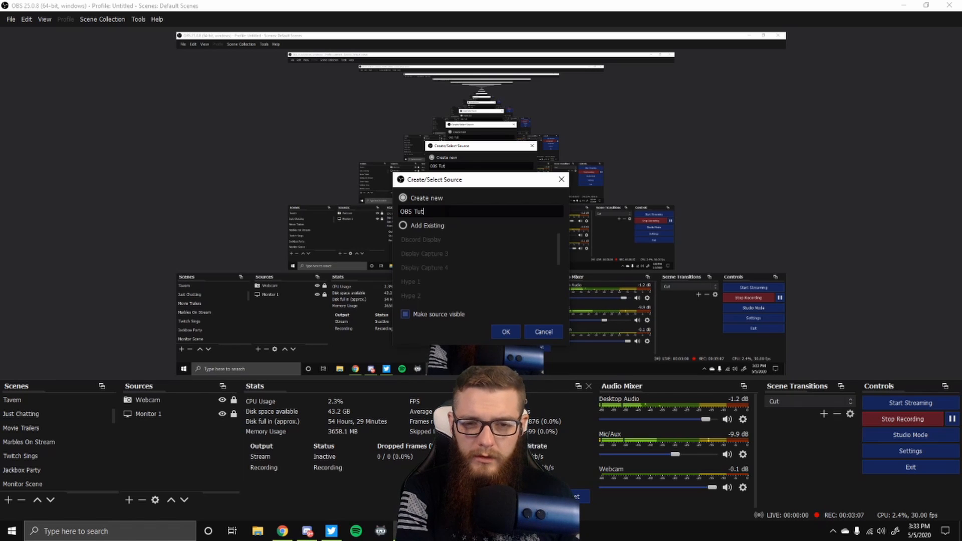
type("orial")
key("Return")
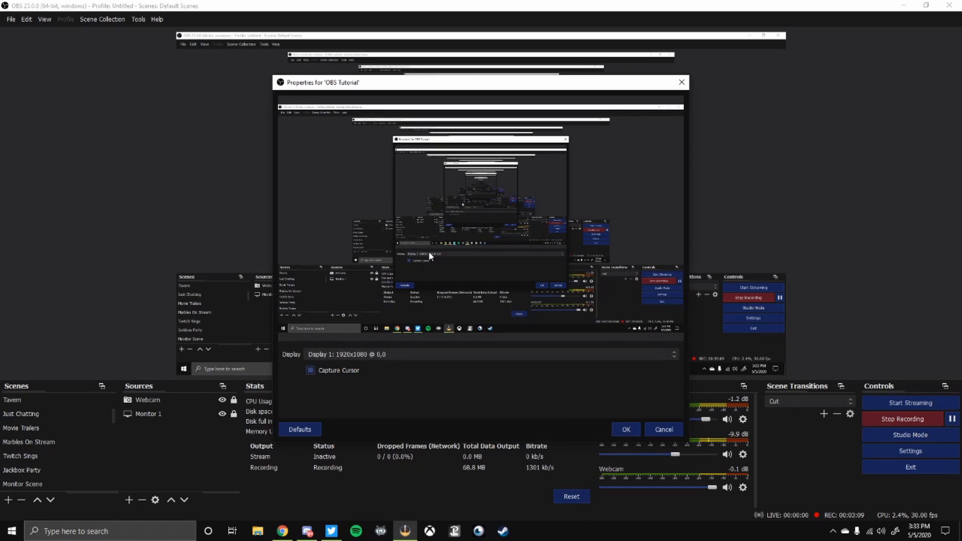
left_click(358, 355)
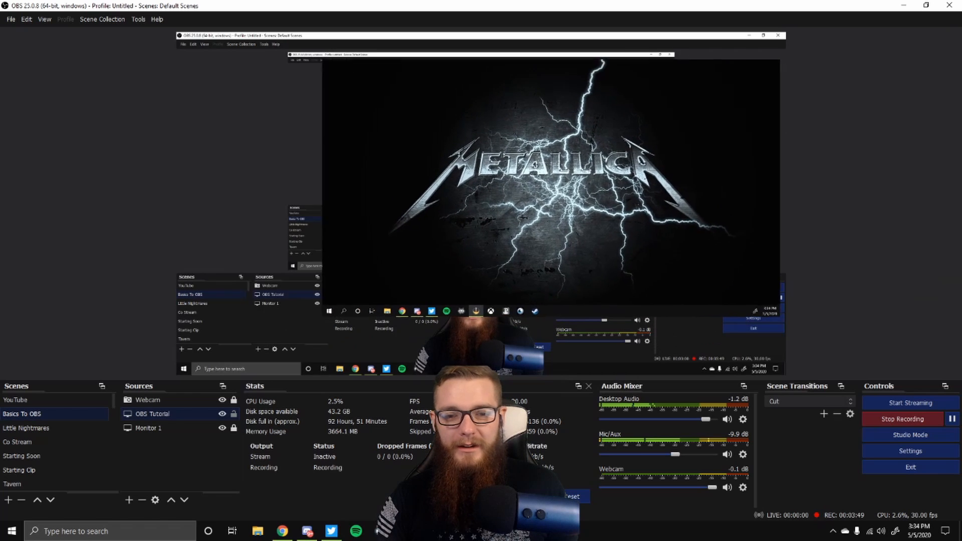
Step: Reposition the OBS Tutorial capture in the preview and move the Webcam source below it in the source order
left_click_drag(522, 147, 474, 117)
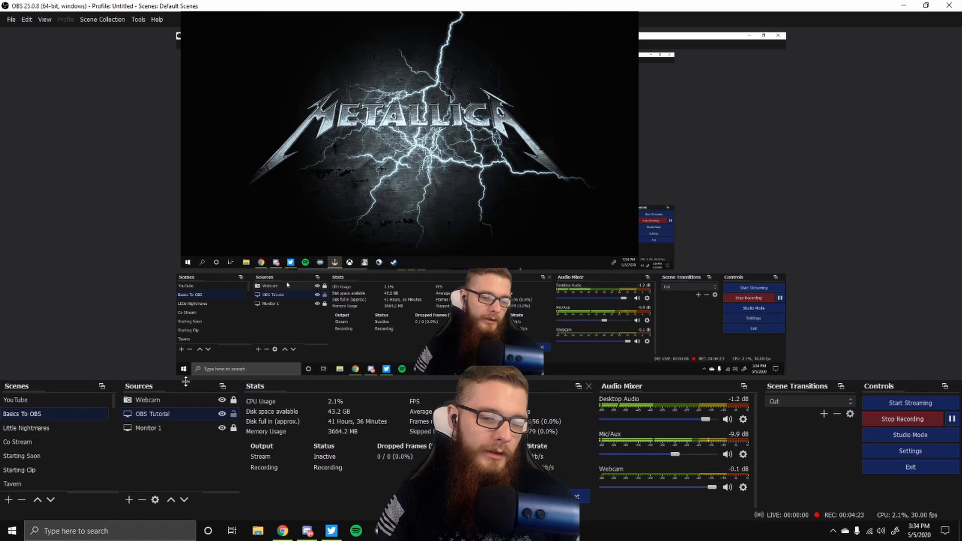
left_click_drag(167, 399, 170, 420)
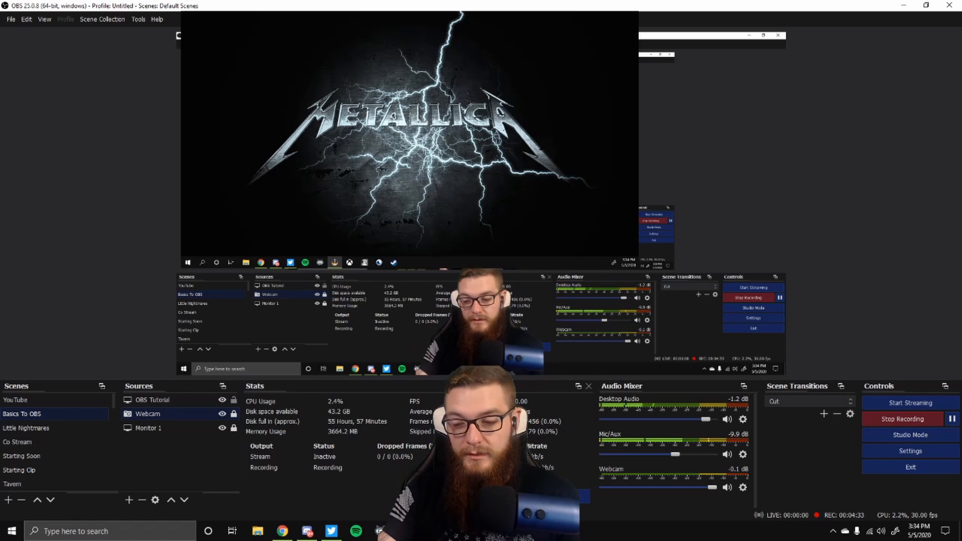
left_click_drag(435, 120, 495, 374)
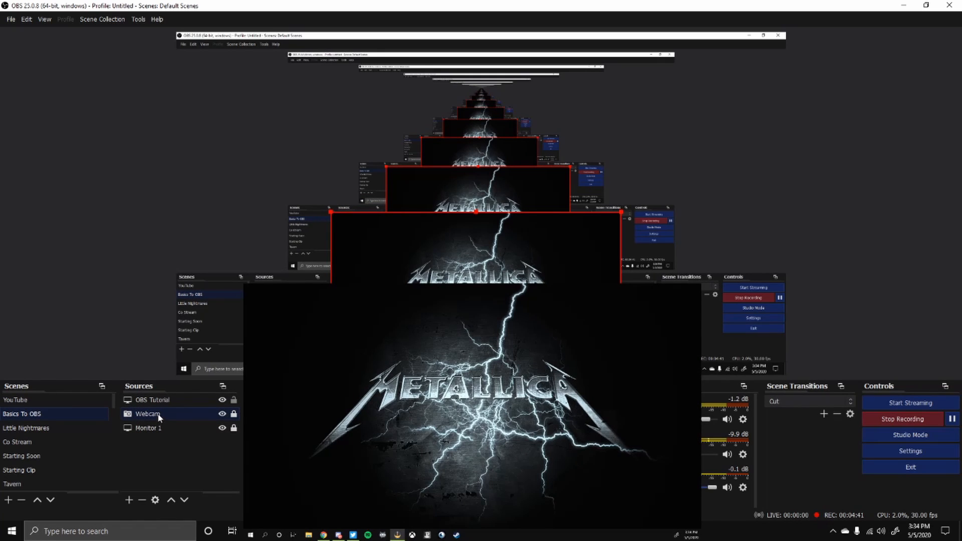
Step: Move the Webcam source back to the top of the source order and shift the OBS Tutorial capture upward
left_click_drag(158, 415, 157, 399)
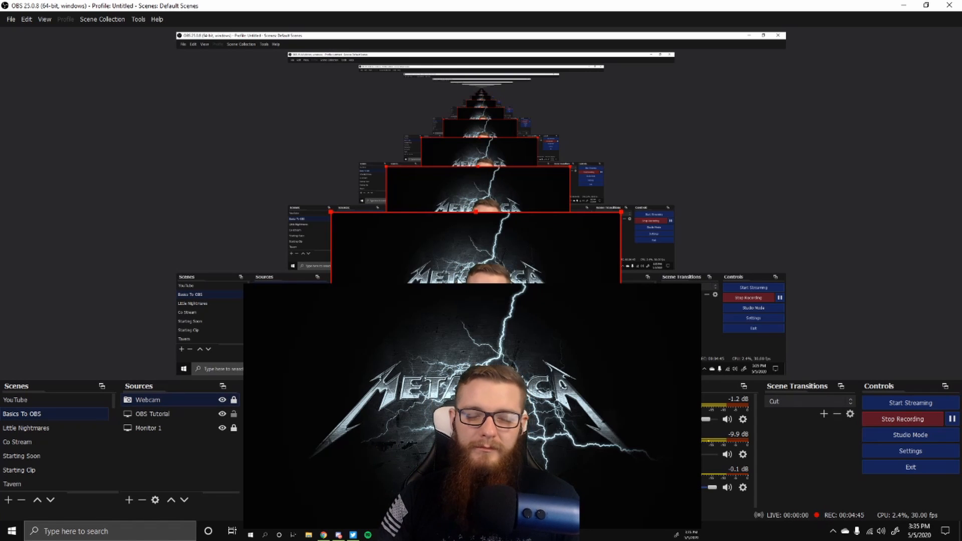
left_click_drag(437, 264, 406, 70)
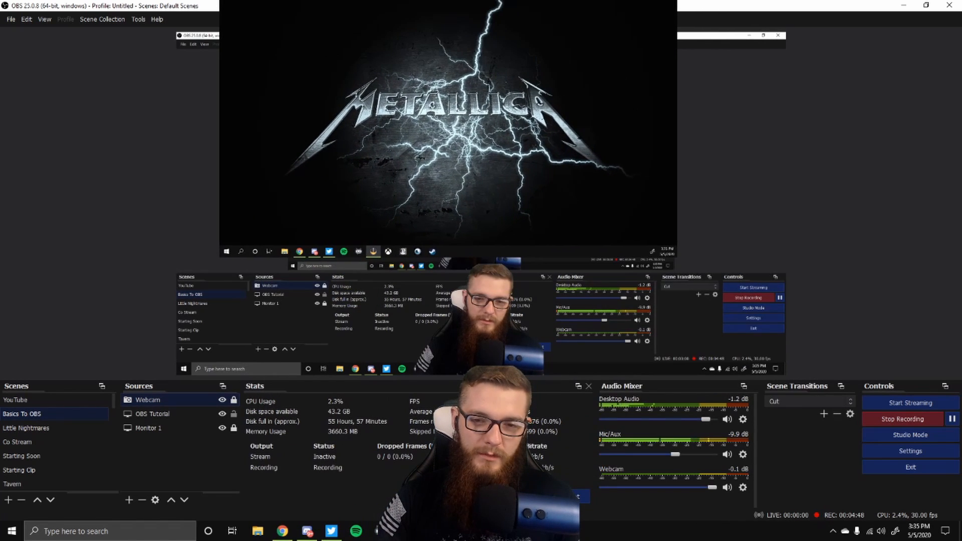
Step: Remove the OBS Tutorial source from the scene, confirming the removal
left_click(162, 415)
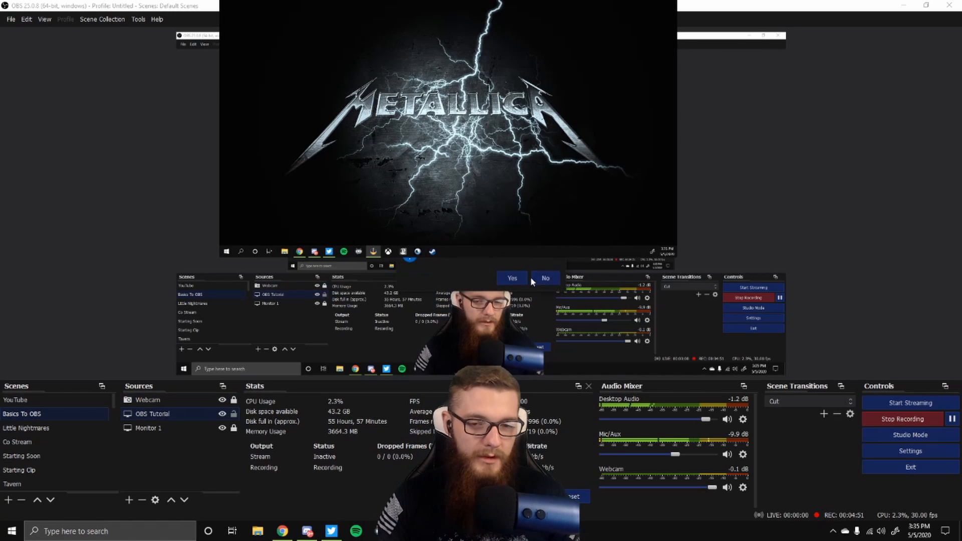
left_click(511, 279)
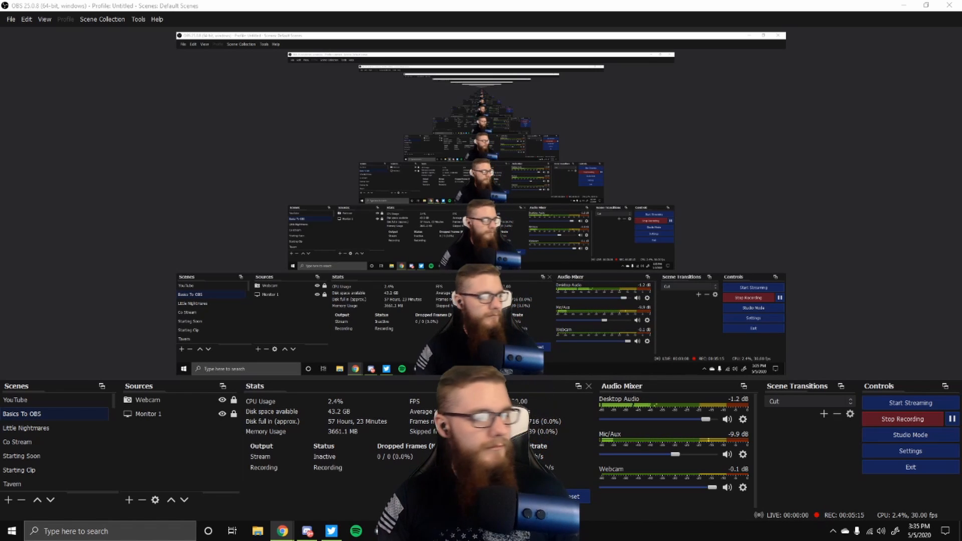
Step: Add a new Window Capture source named "ALL MIGHTY GOOGLE" capturing the Google Chrome window
left_click(129, 500)
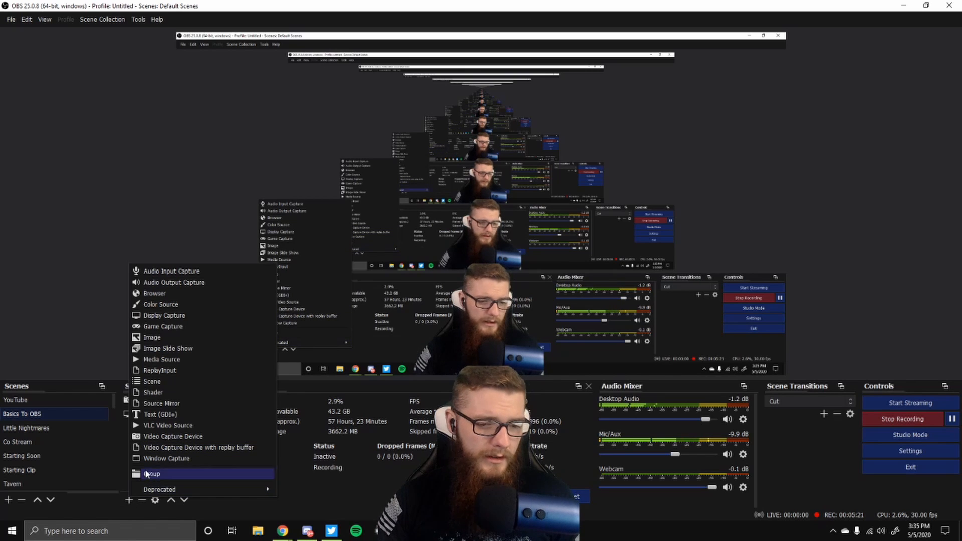
left_click(194, 459)
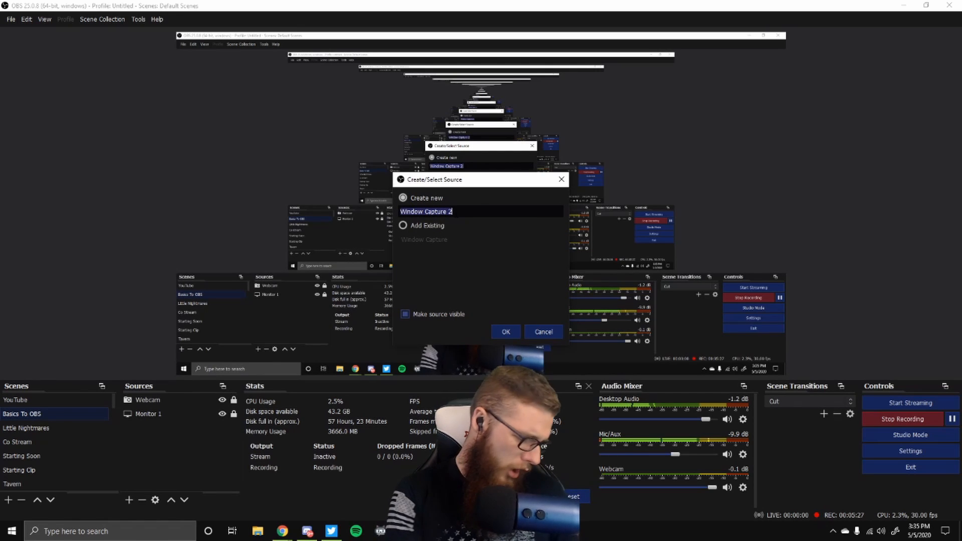
type("ALL ")
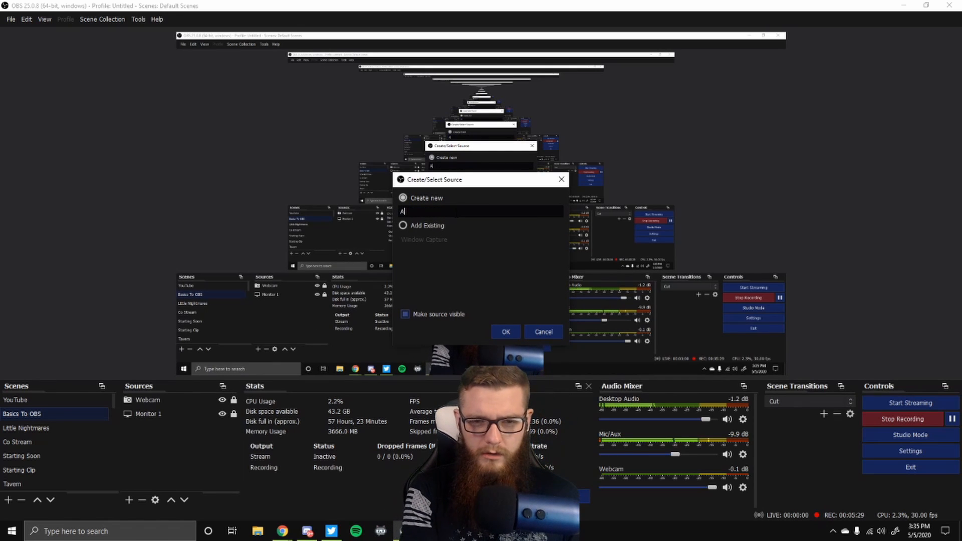
type("MIGHT")
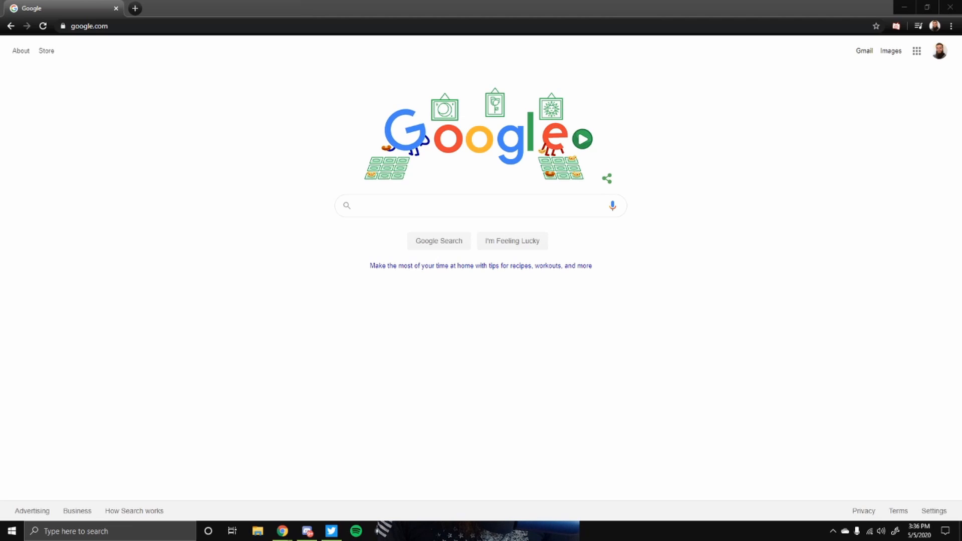
left_click_drag(177, 362, 555, 156)
left_click_drag(631, 107, 436, 167)
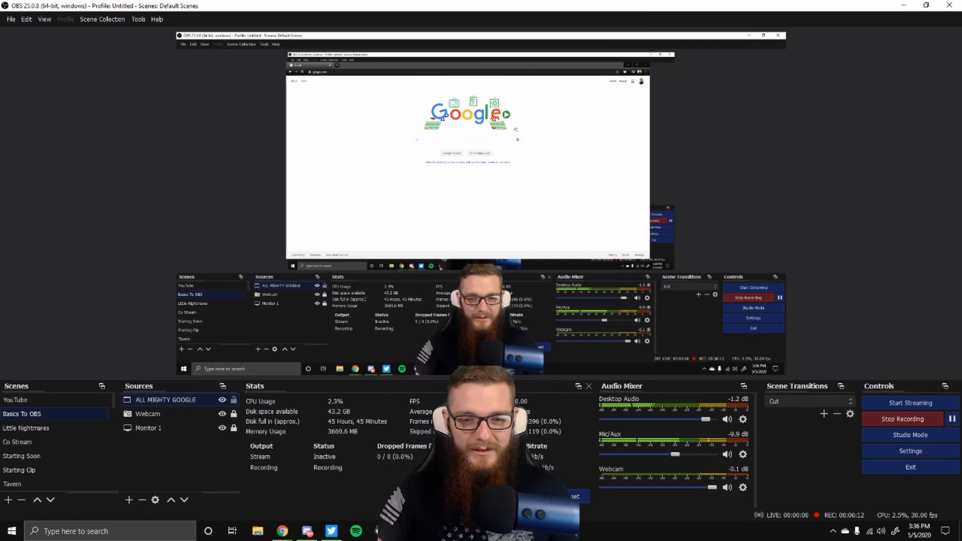
Step: Move the Google window capture lower in the preview and move the Webcam source to the top of the source order
left_click_drag(438, 115, 439, 223)
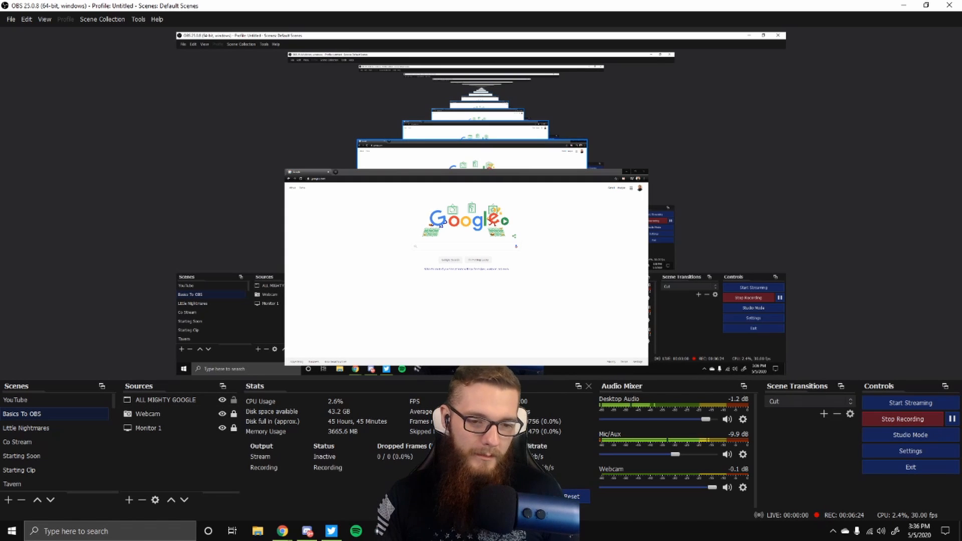
mouse_move(498, 196)
left_mouse_down()
mouse_move(495, 279)
mouse_move(496, 166)
mouse_move(503, 188)
left_mouse_up()
left_click_drag(152, 418, 156, 398)
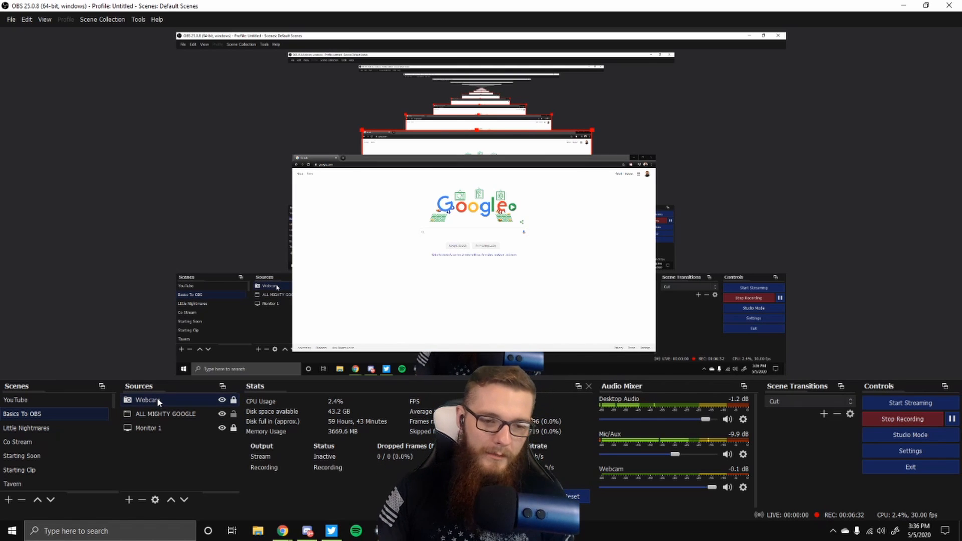
Step: Resize the Google window capture by its corner so it fills the preview canvas
left_click_drag(558, 189, 377, 91)
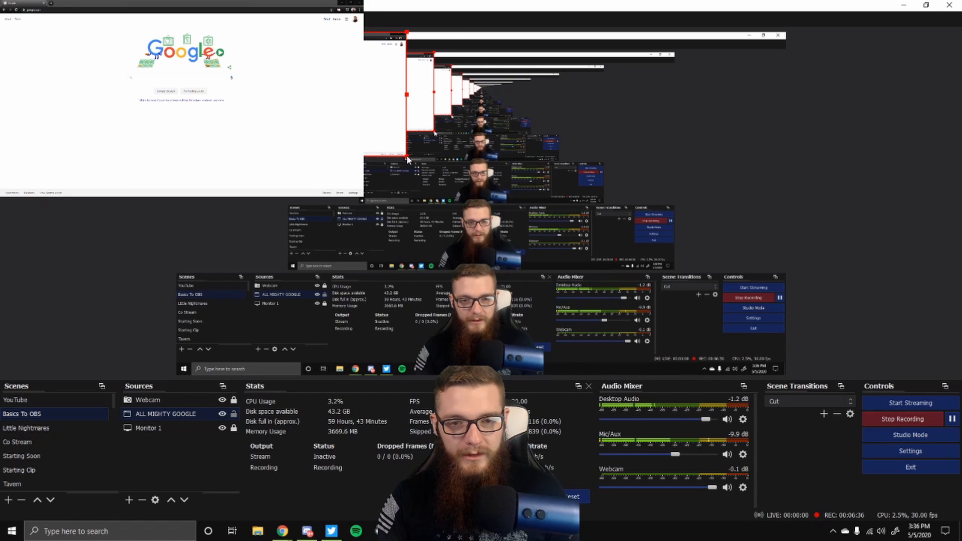
left_click_drag(407, 155, 808, 374)
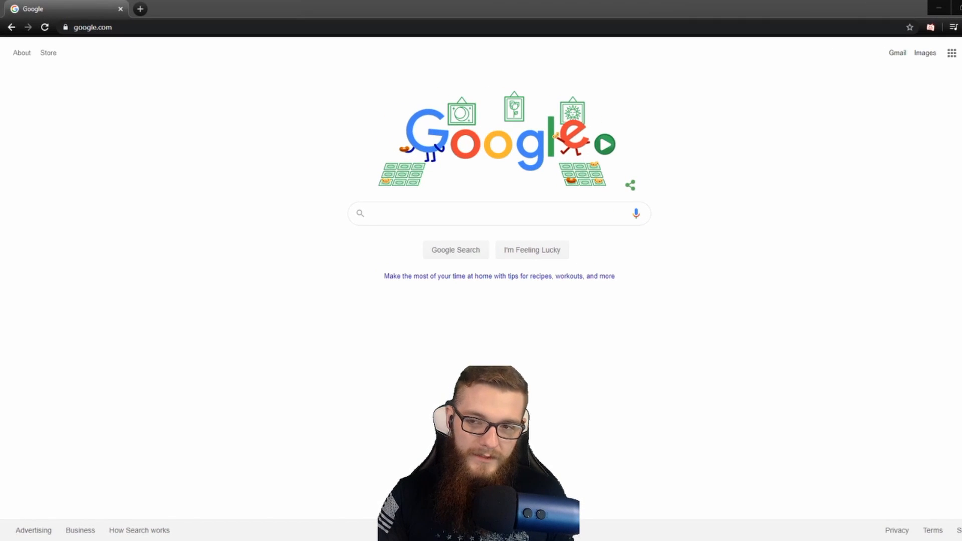
left_click_drag(809, 205, 785, 206)
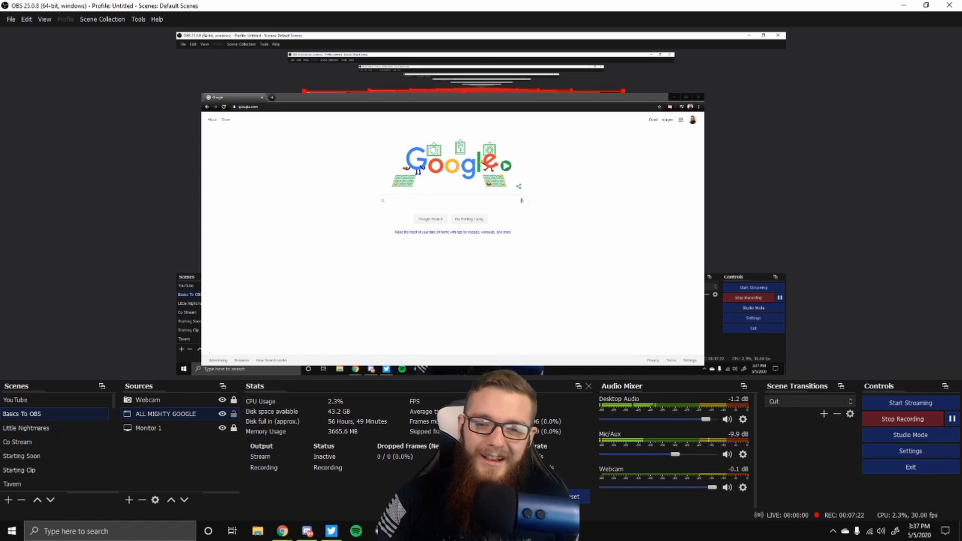
Step: Reposition the Google capture and resize it from its left edge and bottom-left corner
left_click_drag(463, 177, 475, 167)
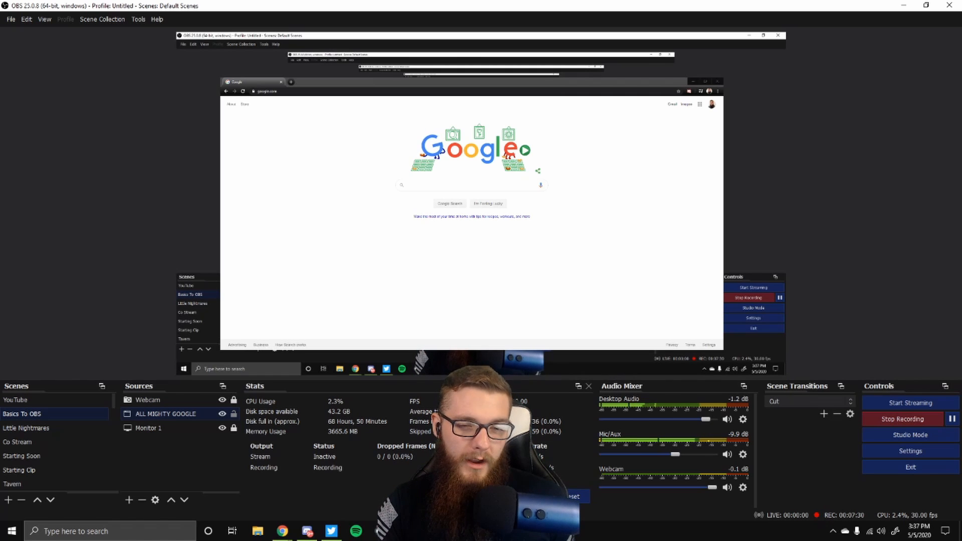
mouse_move(221, 214)
left_mouse_down()
mouse_move(0, 214)
mouse_move(236, 214)
left_mouse_up()
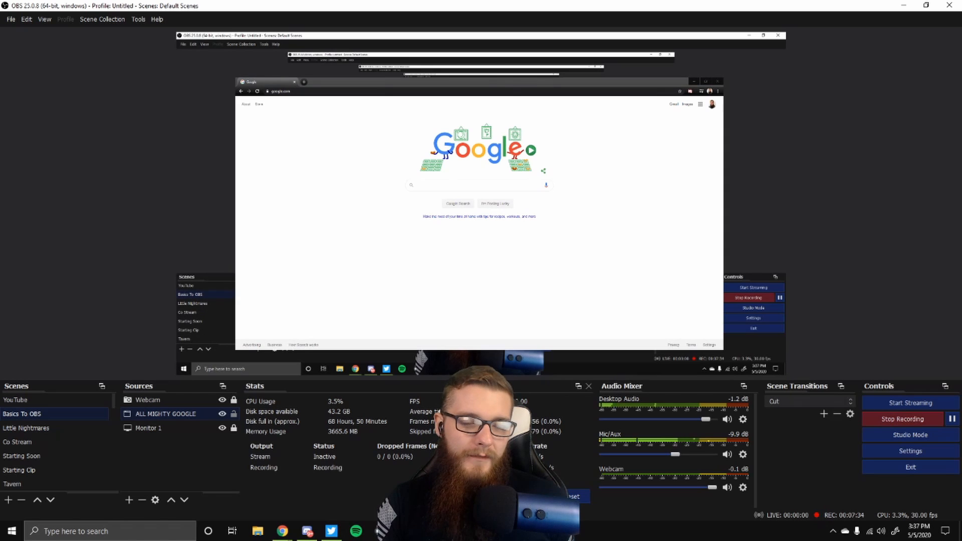
left_click_drag(235, 349, 195, 366)
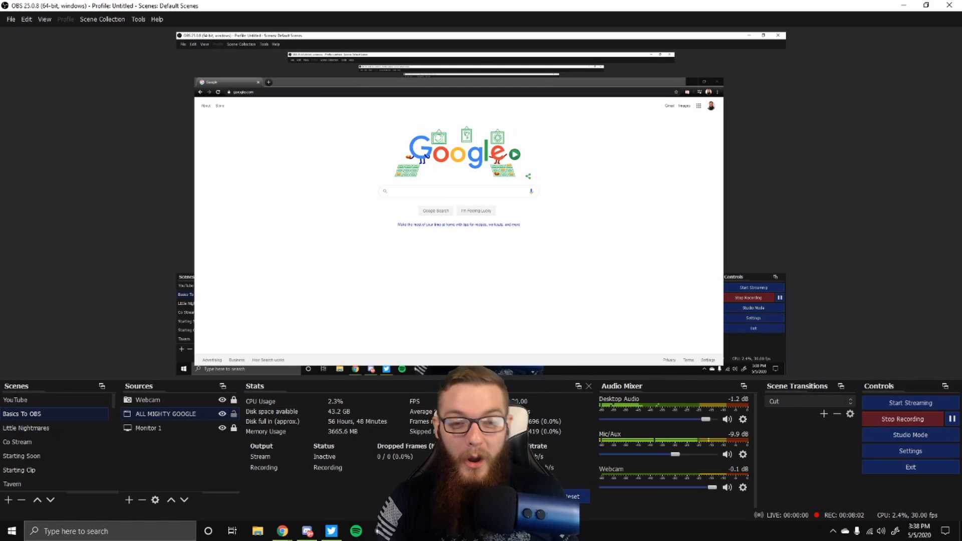
Step: Crop the Google capture from the left, right, bottom and top down to the search page area
left_click_drag(194, 222, 375, 221)
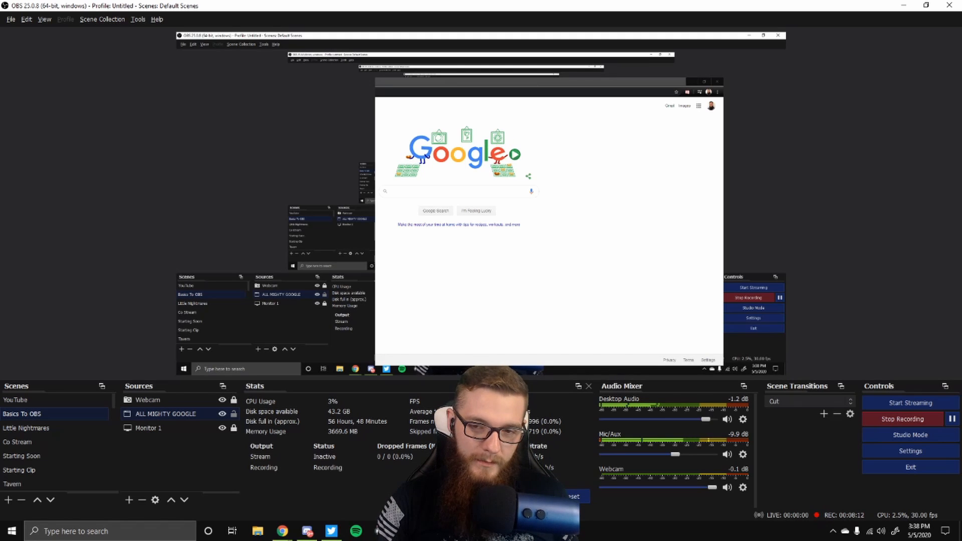
left_click_drag(723, 221, 541, 222)
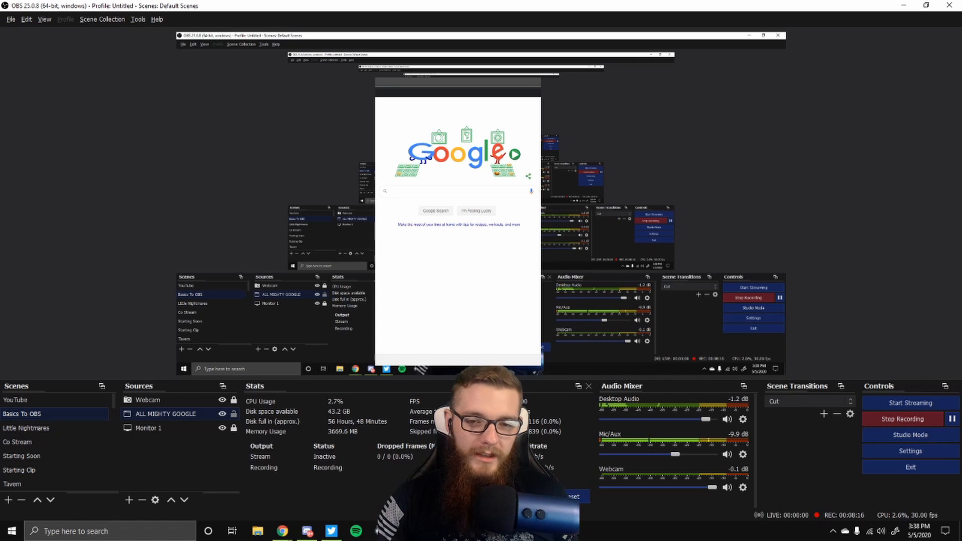
left_click_drag(457, 366, 457, 234)
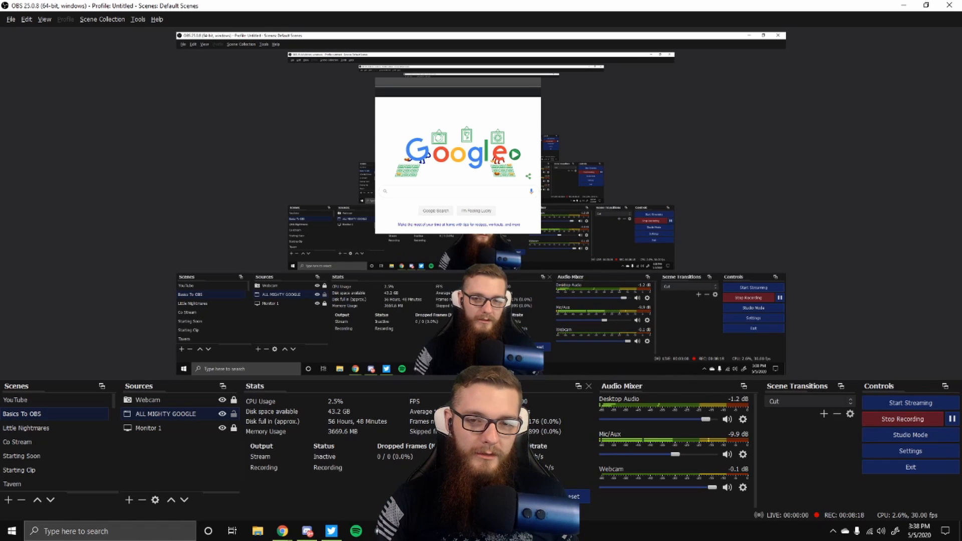
left_click_drag(457, 76, 458, 126)
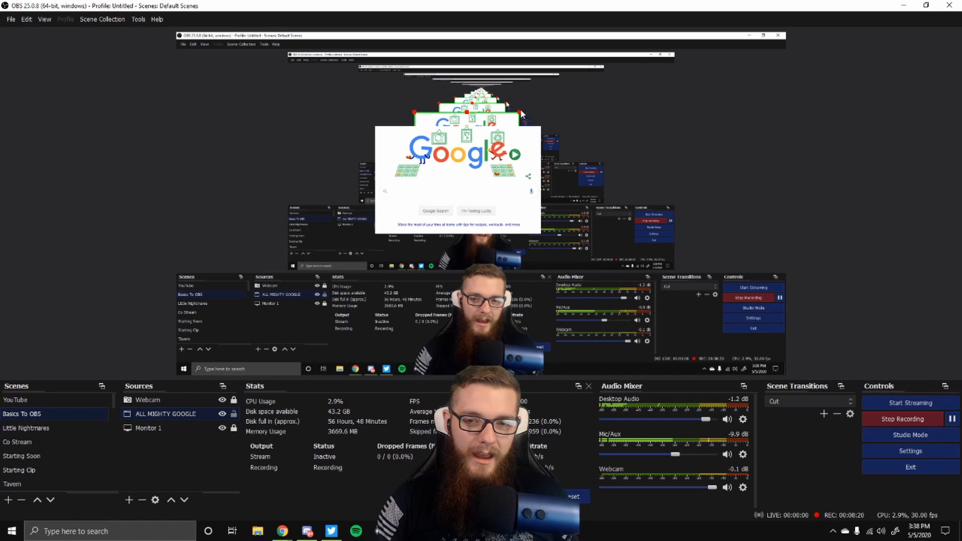
Step: Enlarge the cropped Google capture by its corner and reposition it near the top of the canvas
left_click_drag(521, 114, 729, 10)
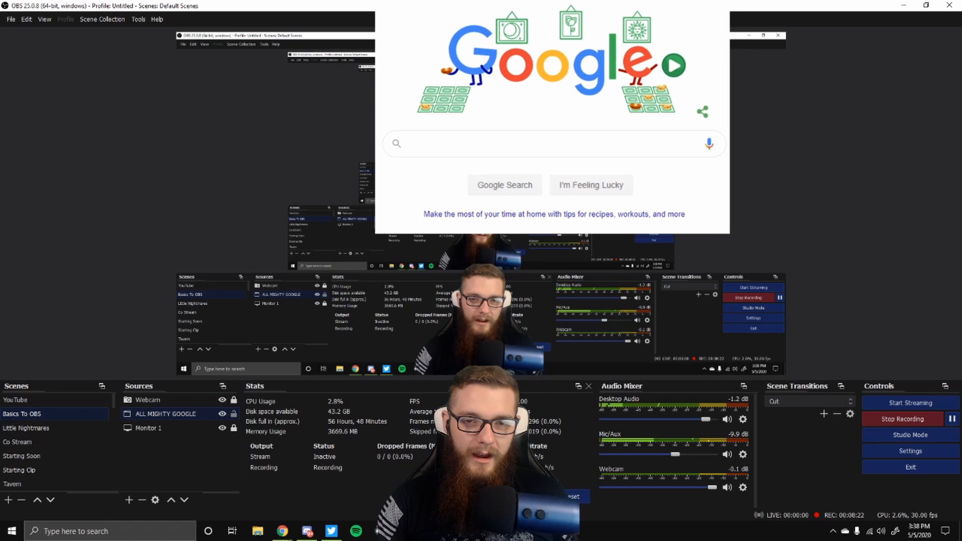
left_click_drag(552, 122, 450, 135)
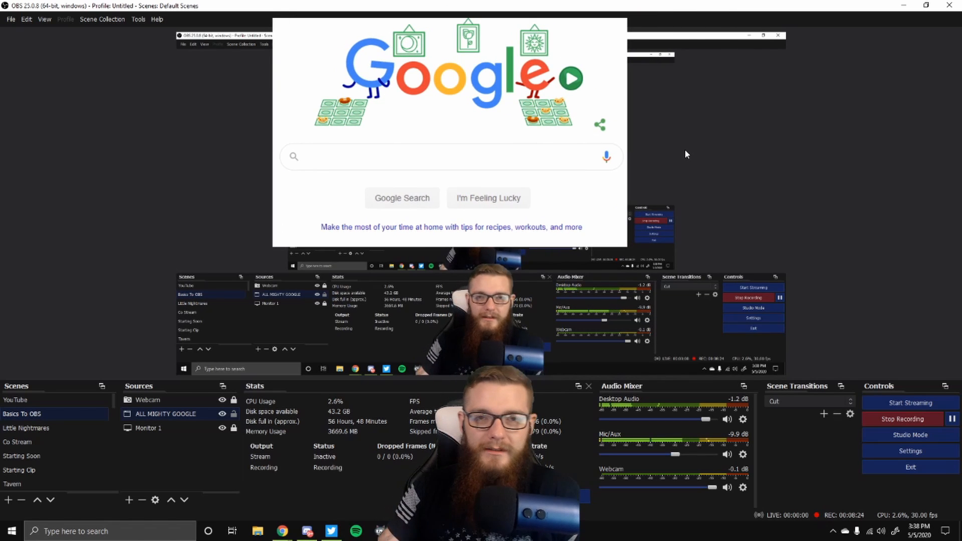
Step: Remove the ALL MIGHTY GOOGLE source from the scene
left_click(59, 401)
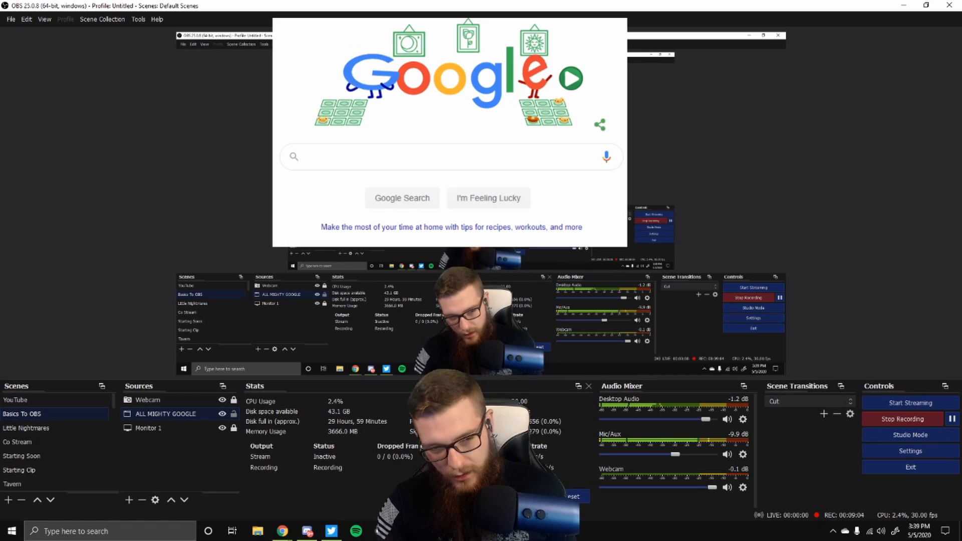
right_click(157, 415)
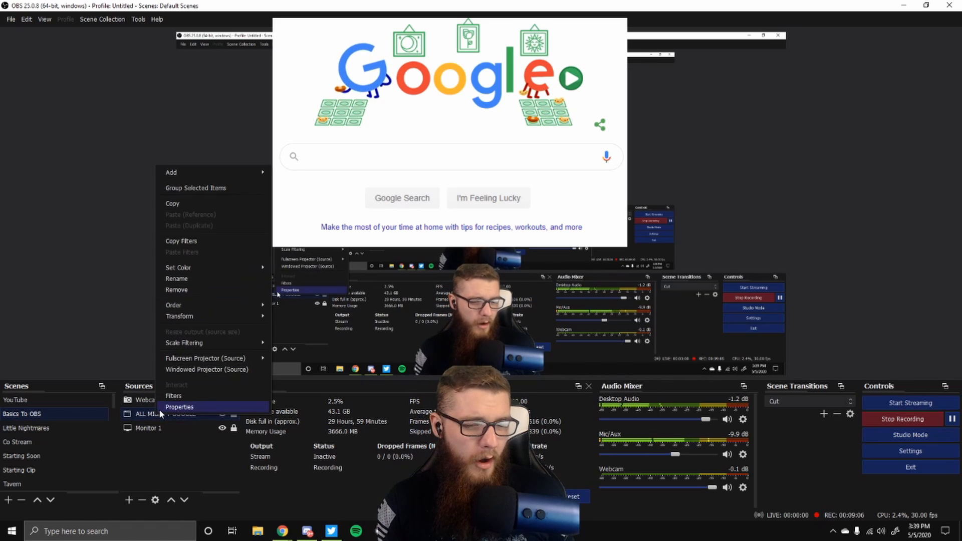
left_click(191, 289)
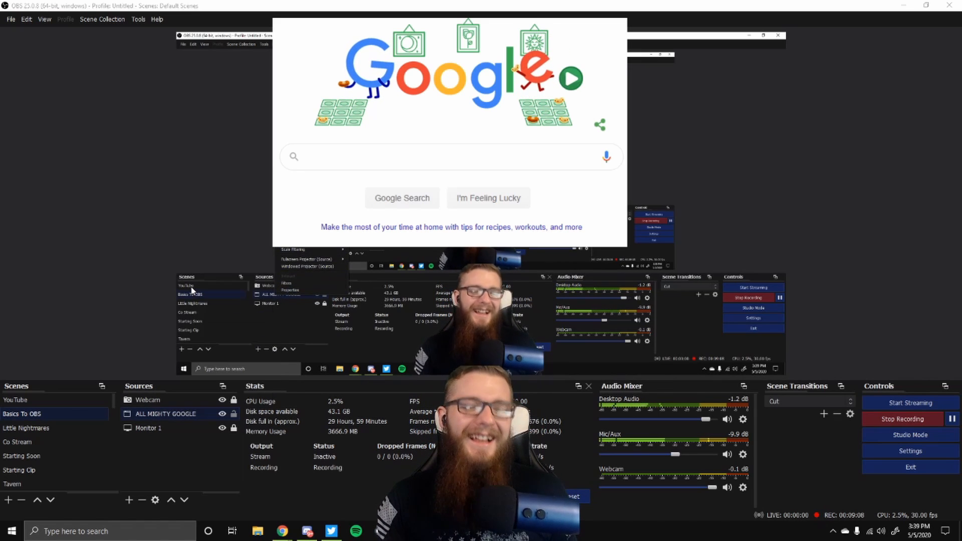
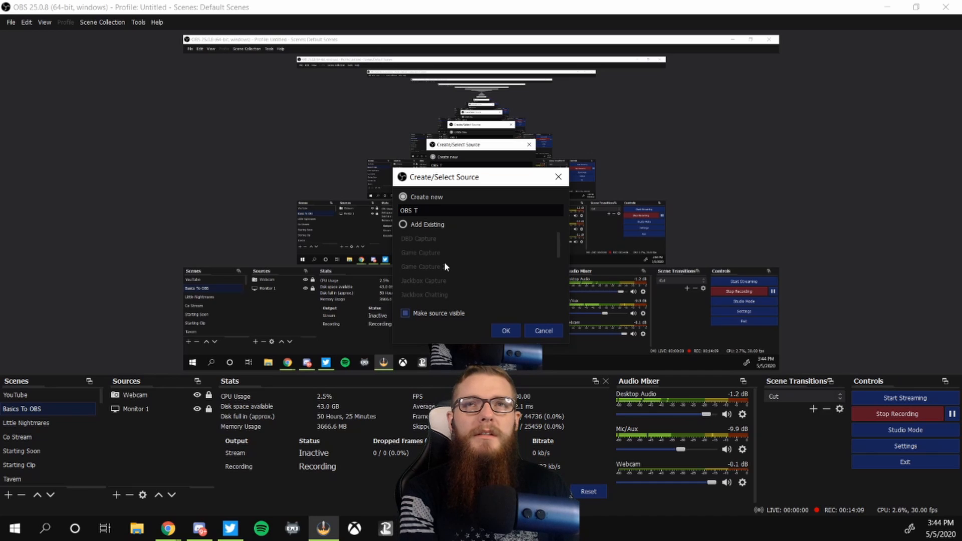
Step: Name the new game capture source OBS Tut Capture and create it
type("ut")
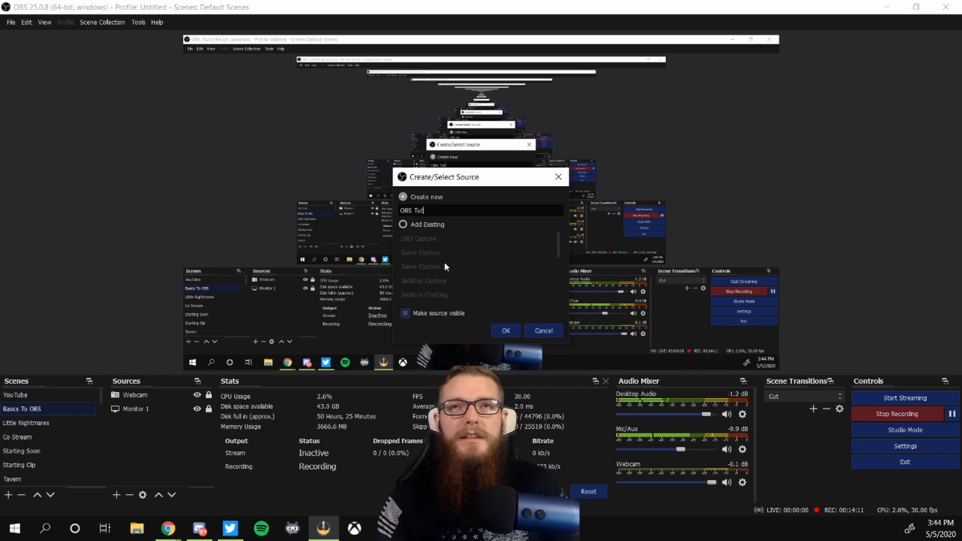
type(" ca")
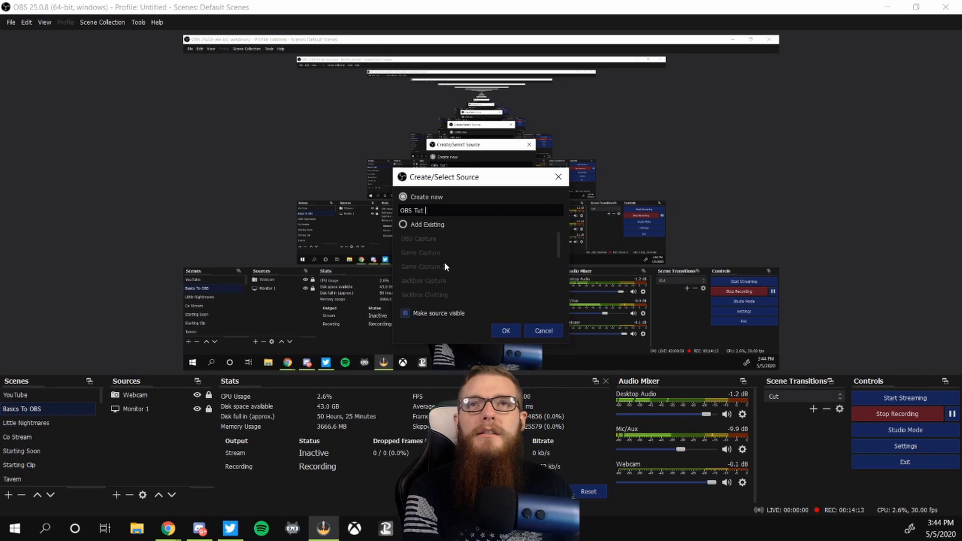
key("BackSpace")
key("BackSpace")
type("Capture")
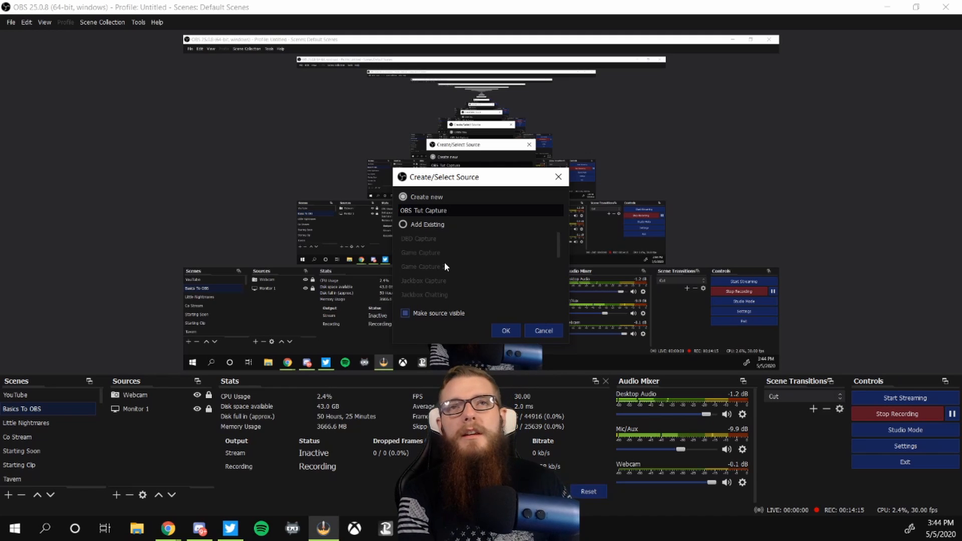
key("Return")
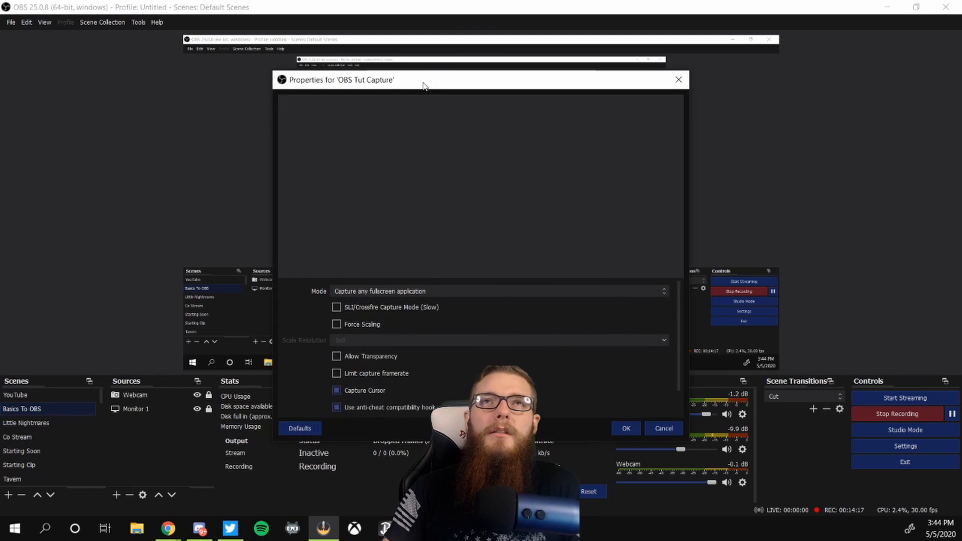
Step: Set the capture mode to Capture specific window and choose the Little Nightmares window
left_click_drag(422, 84, 416, 43)
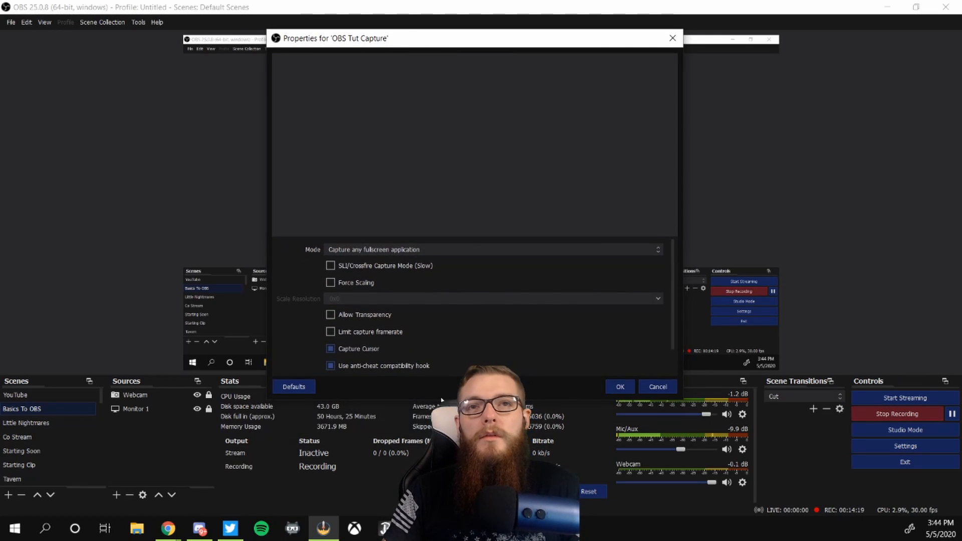
left_click_drag(444, 399, 446, 362)
left_click_drag(417, 44, 416, 51)
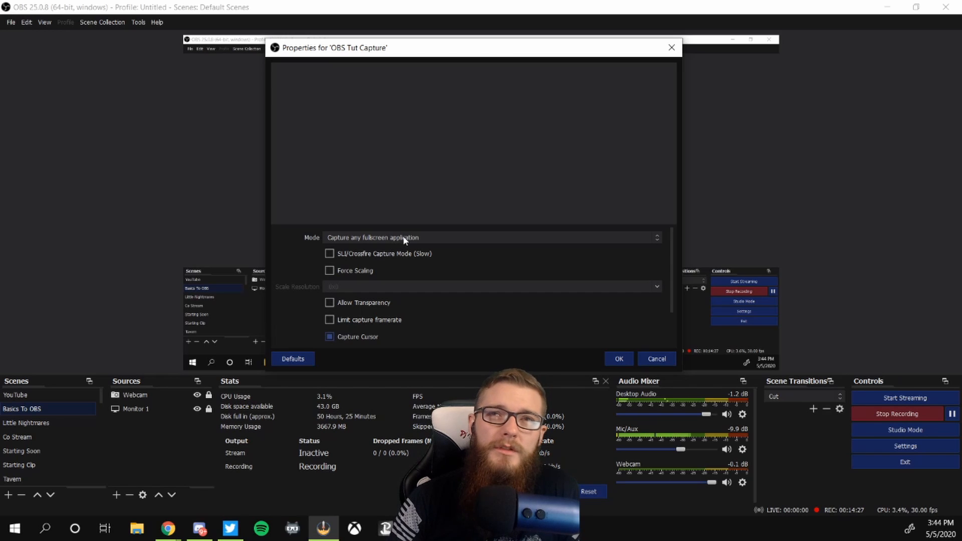
left_click(437, 238)
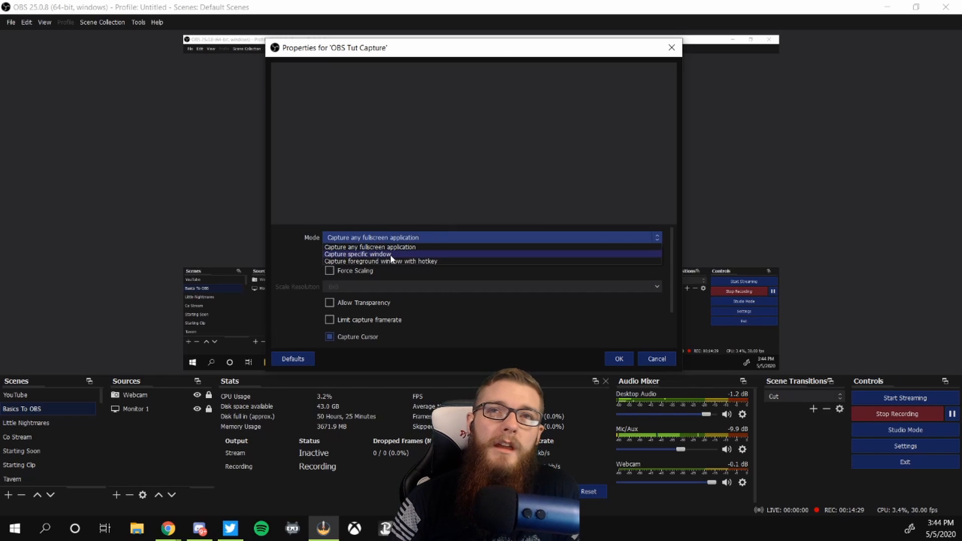
left_click(340, 256)
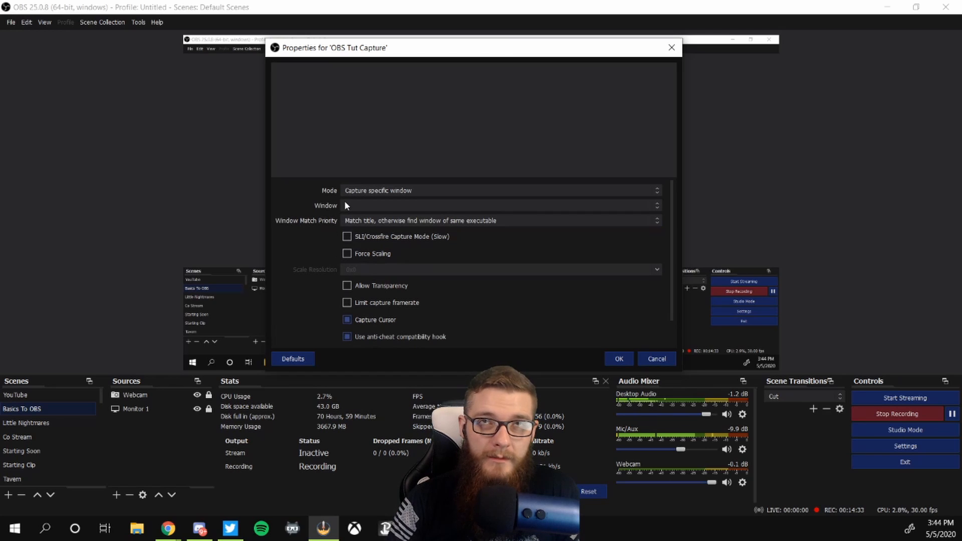
left_click(355, 206)
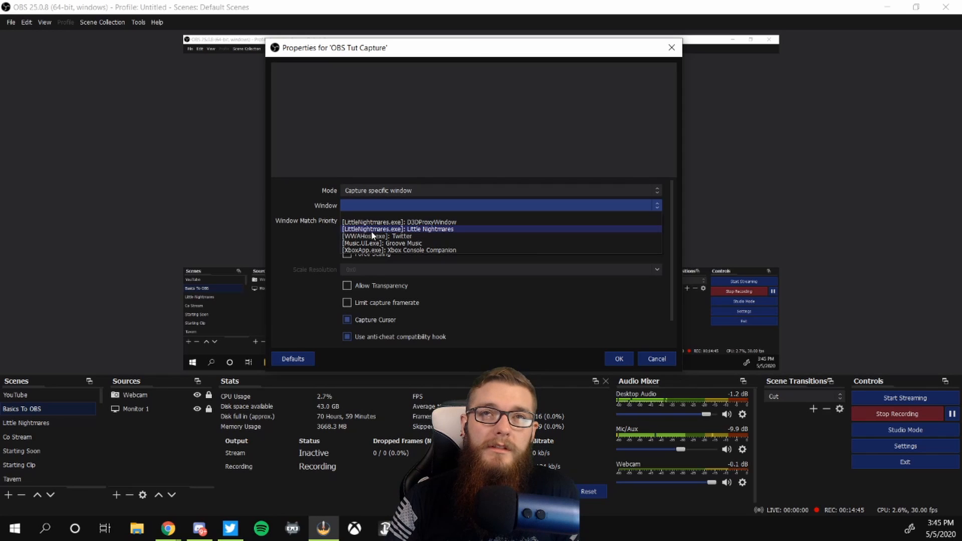
left_click(428, 229)
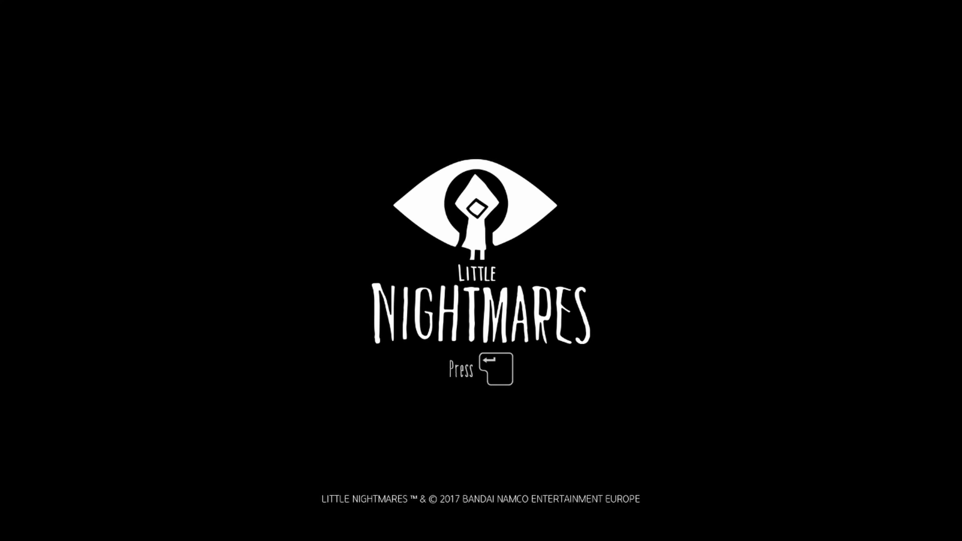
Step: Reorder the sources so OBS Tut Capture sits below Webcam and above Monitor 1
left_click_drag(183, 370, 480, 204)
left_click_drag(556, 166, 406, 231)
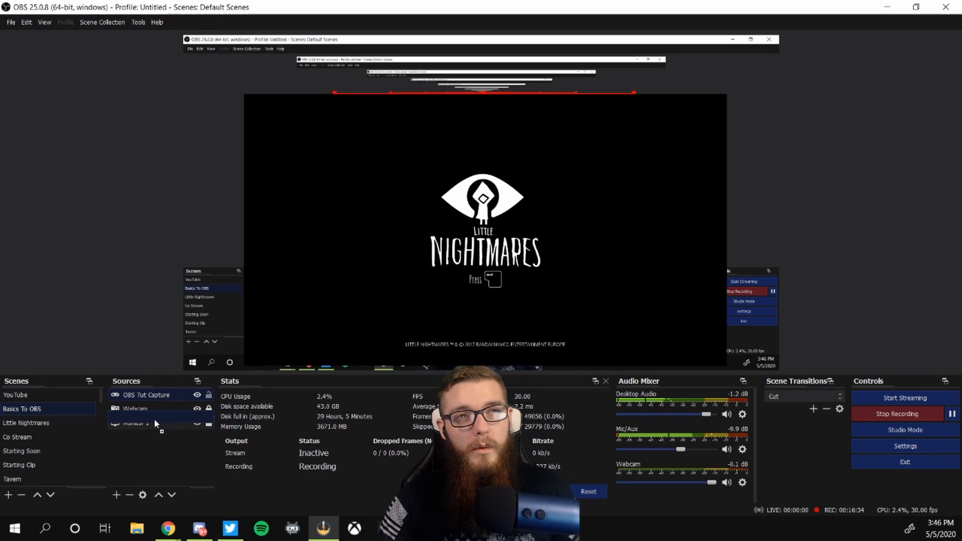
left_click_drag(155, 419, 155, 435)
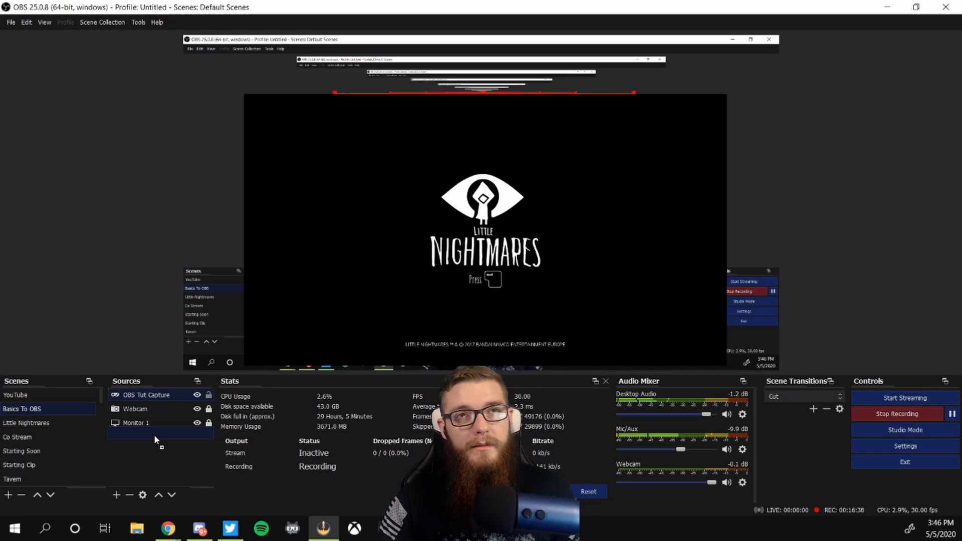
left_click_drag(154, 435, 162, 417)
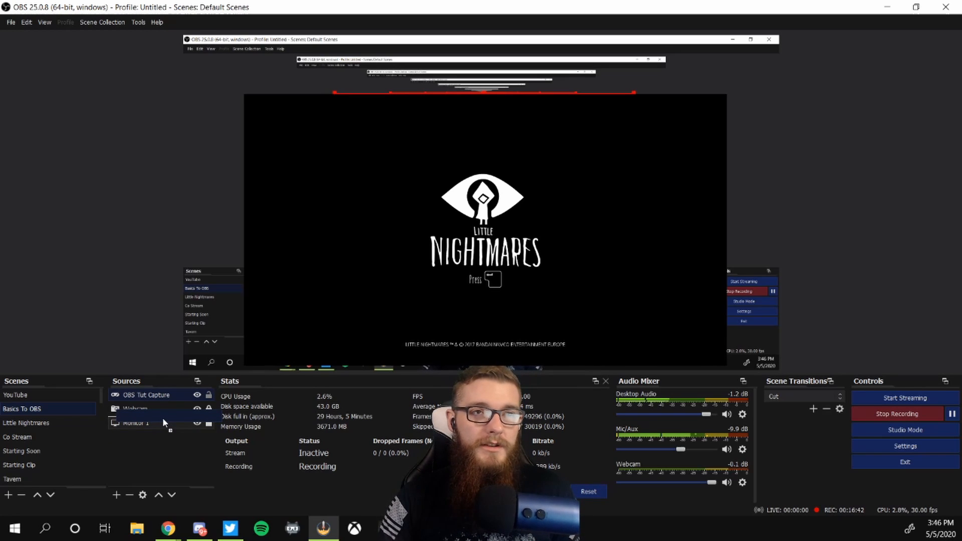
left_click_drag(163, 416, 163, 430)
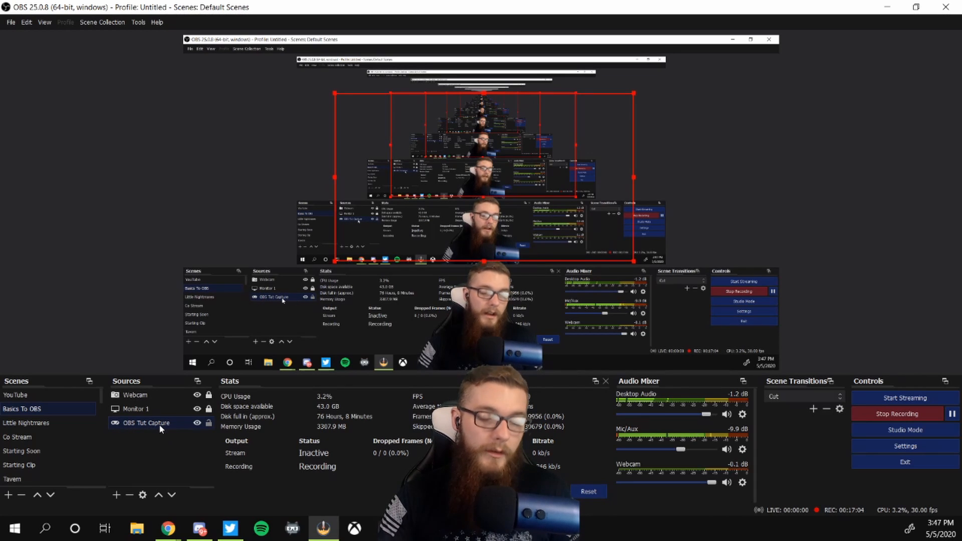
left_click_drag(159, 425, 161, 404)
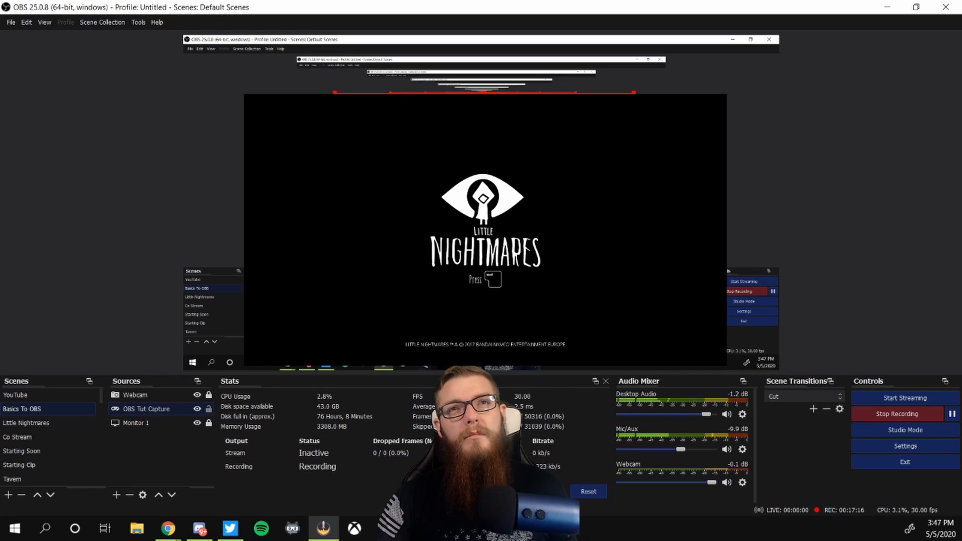
Step: Resize the OBS Tut Capture on the canvas by dragging its corners
left_click_drag(484, 178, 333, 119)
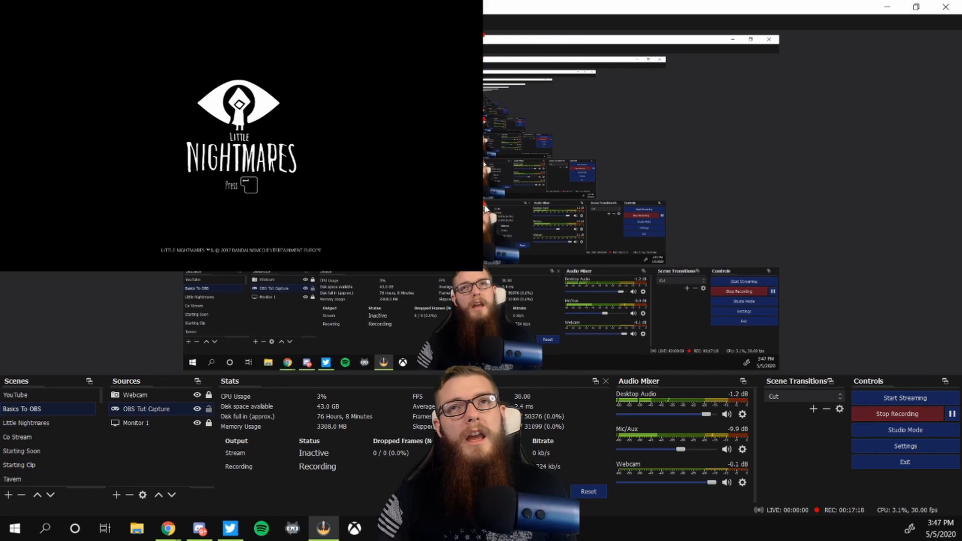
left_click_drag(482, 202, 779, 371)
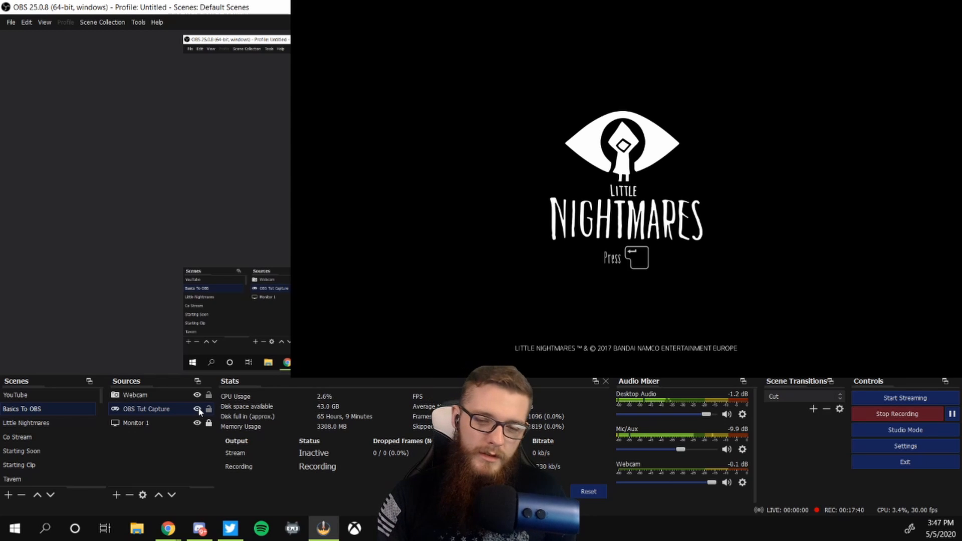
Step: Hide and then show the OBS Tut Capture source
left_click(197, 410)
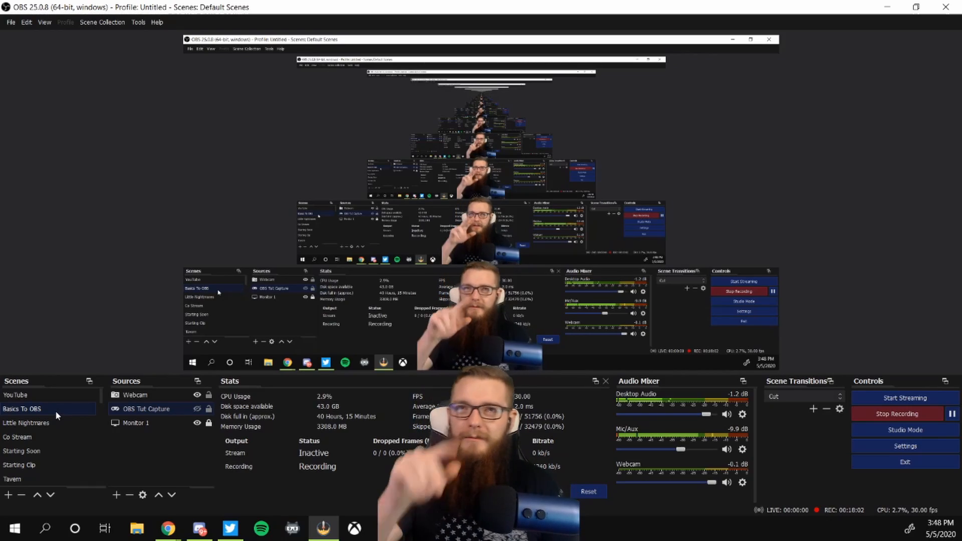
left_click(199, 409)
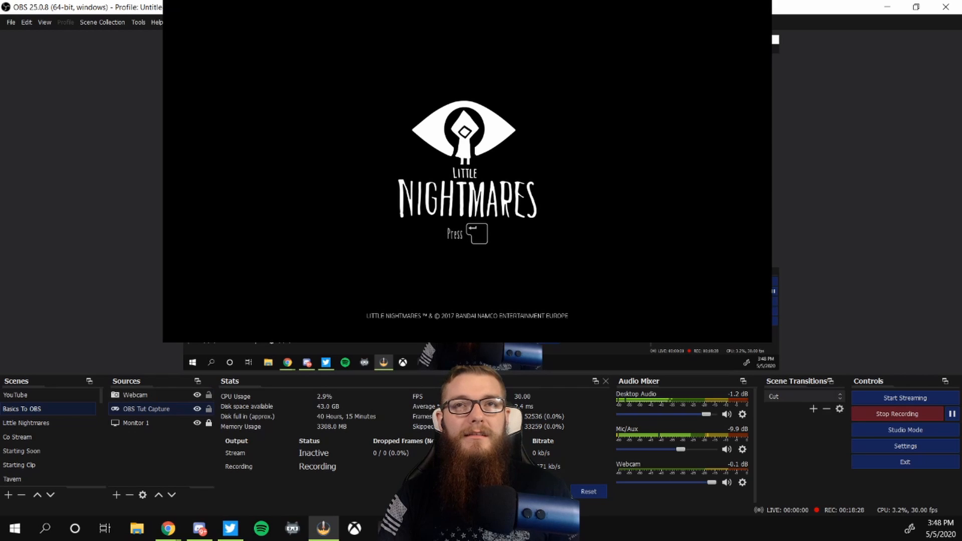
Step: Move and resize the Little Nightmares capture on the canvas
left_click_drag(471, 150, 485, 274)
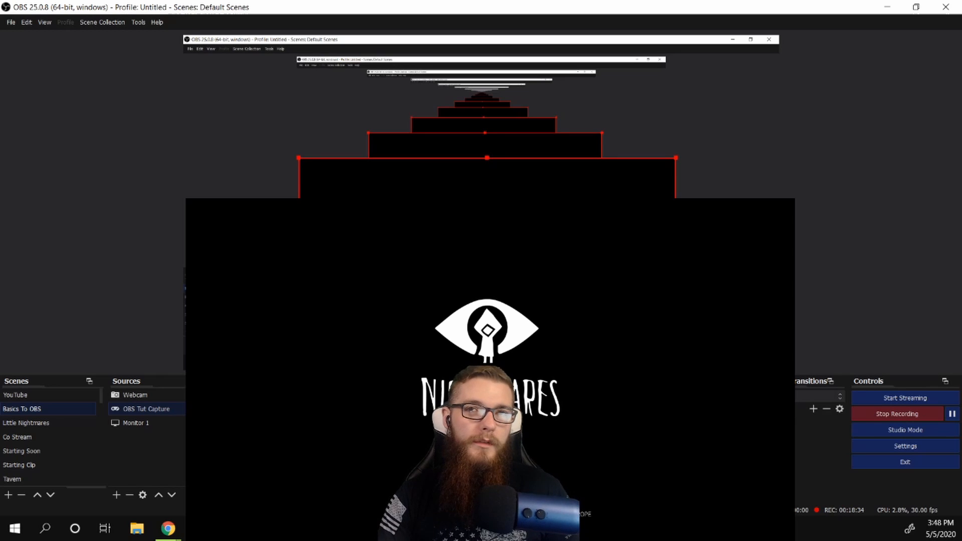
left_click(480, 313)
left_click_drag(481, 313, 400, 305)
left_click_drag(496, 281, 441, 280)
left_click(400, 305)
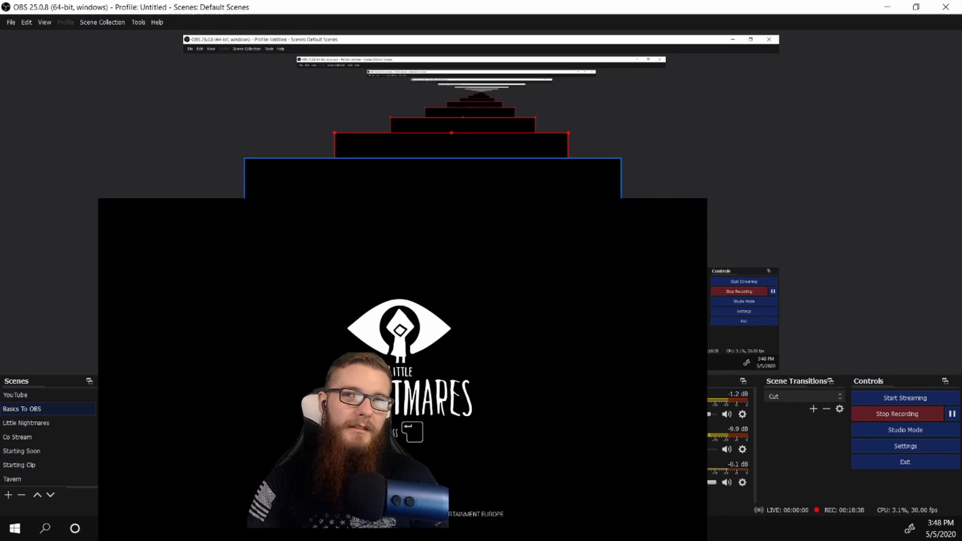
left_click_drag(401, 305, 427, 313)
left_click_drag(501, 273, 561, 278)
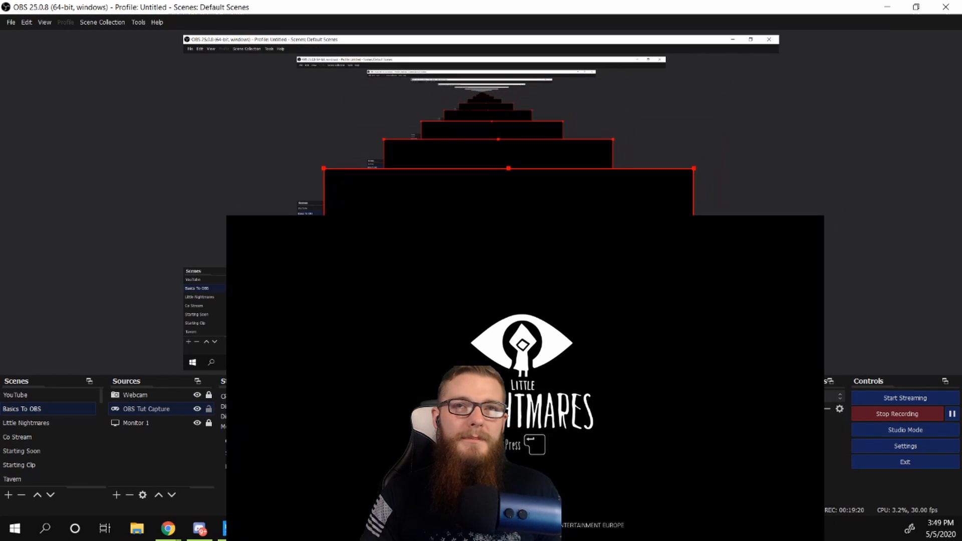
left_click_drag(509, 270, 504, 270)
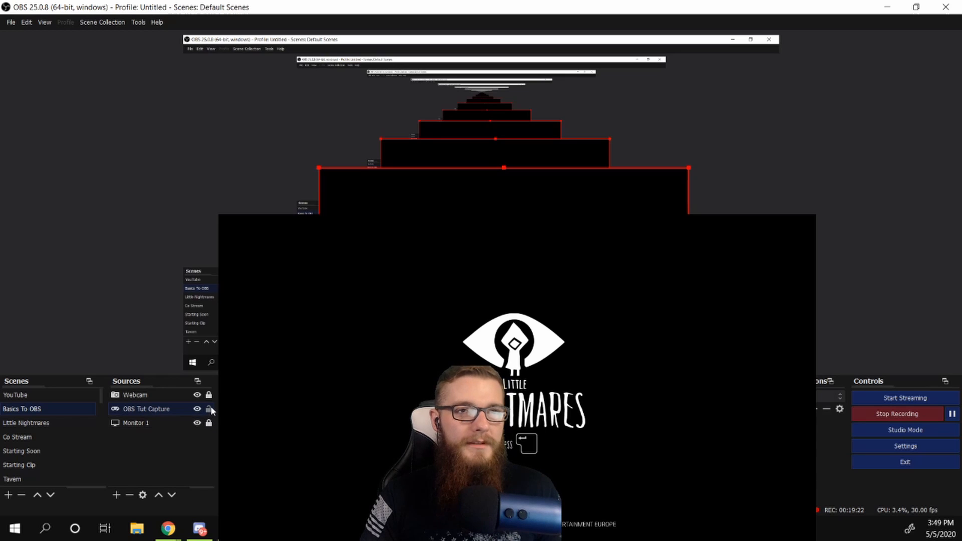
Step: Lock the OBS Tut Capture source and try to drag it on the canvas
left_click(209, 409)
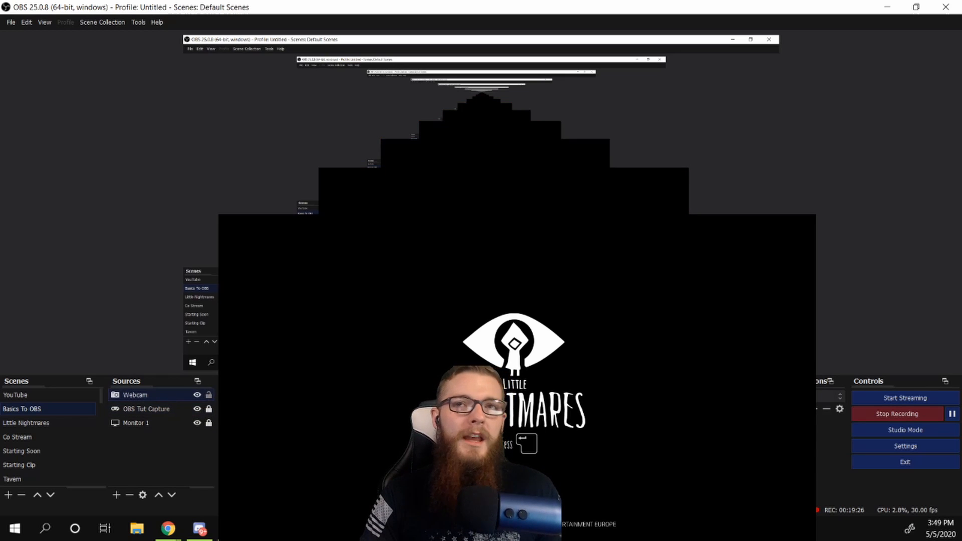
left_click_drag(469, 321, 517, 354)
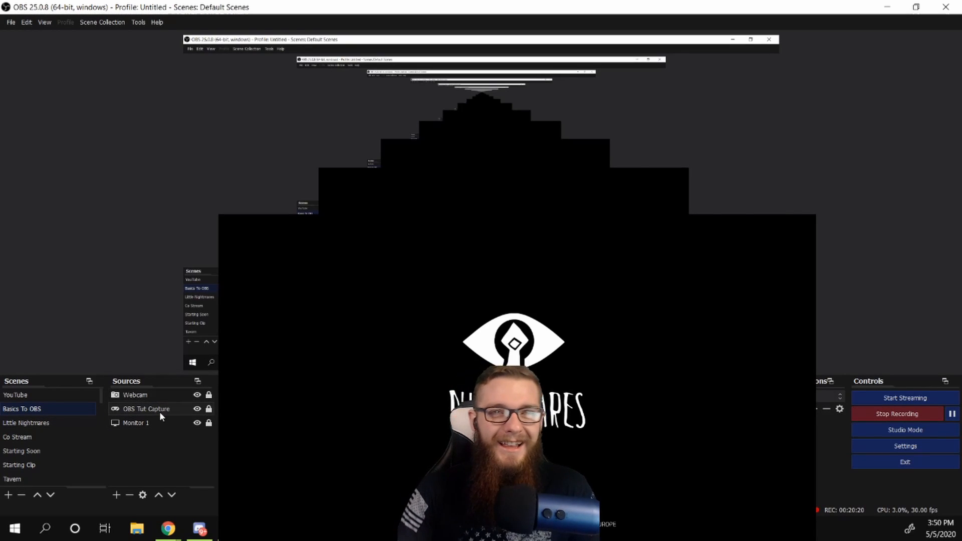
Step: Remove the OBS Tut Capture source from the scene
left_click(160, 411)
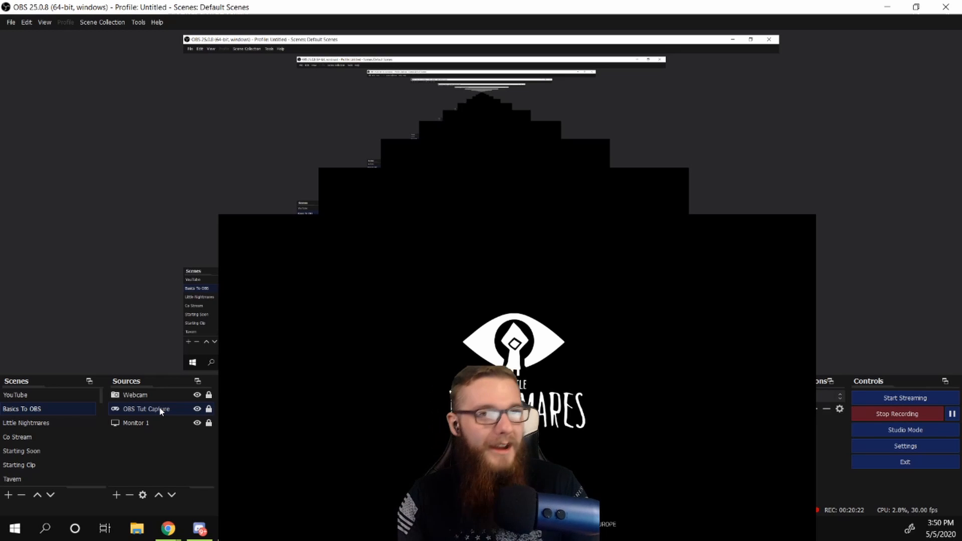
left_click(506, 282)
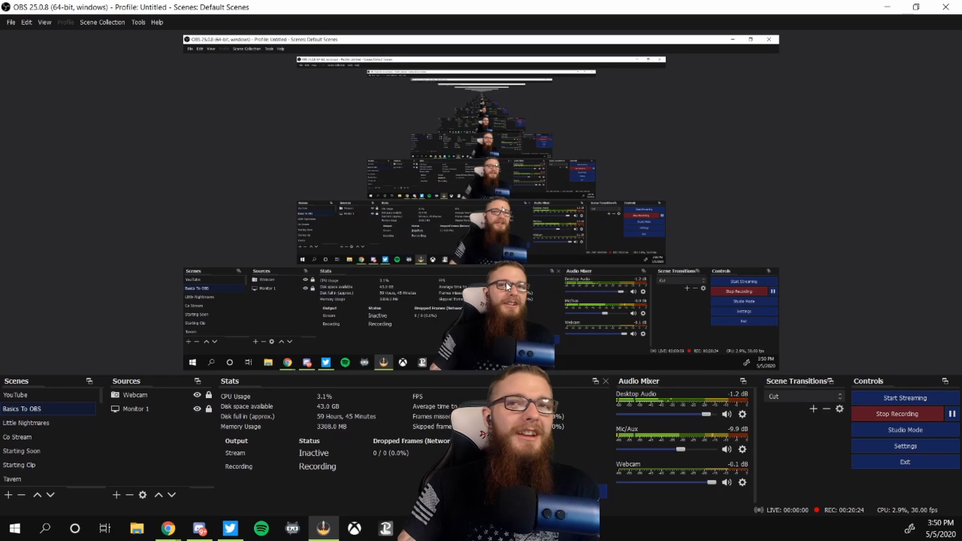
Step: Open the list of source types to add a new source
left_click(115, 495)
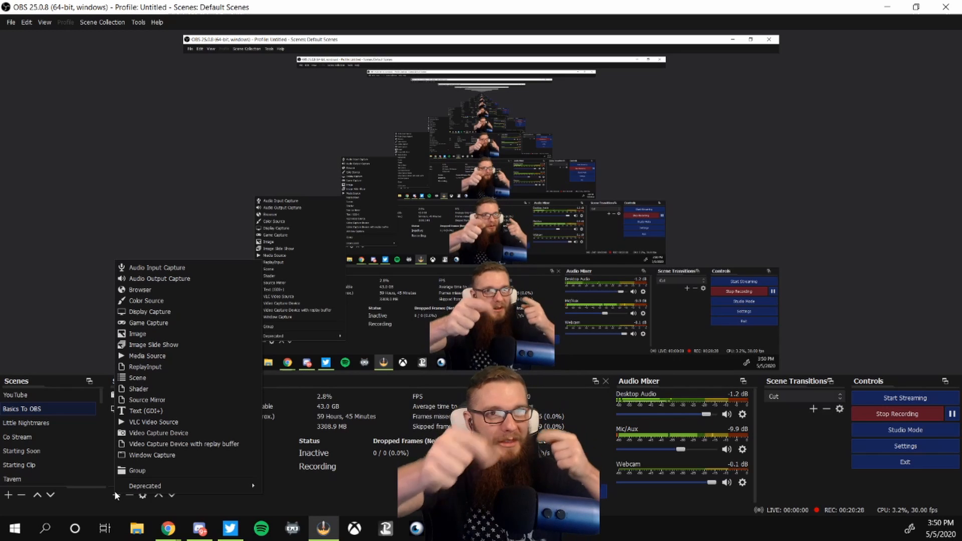
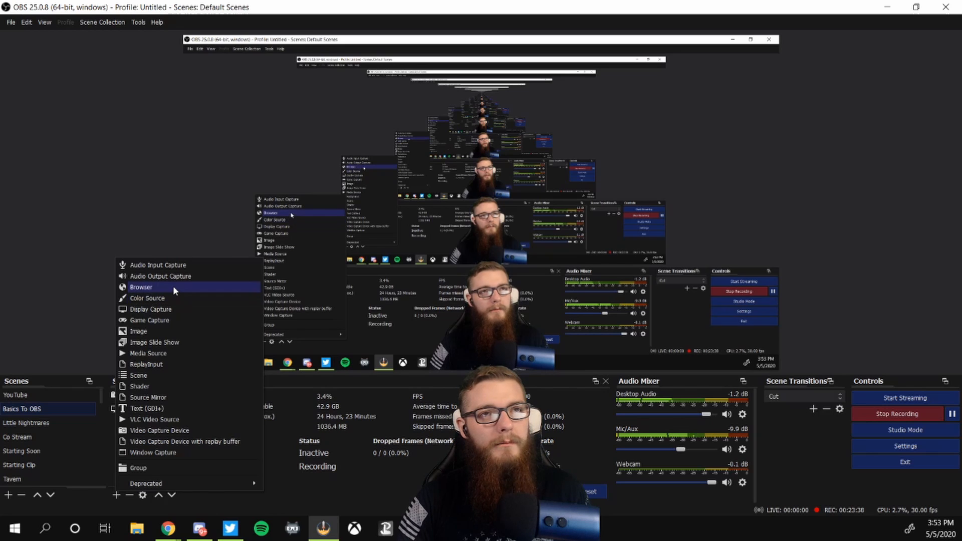
Step: Create a new Browser source named ALL MIGHTY GOOGLE
left_click(172, 287)
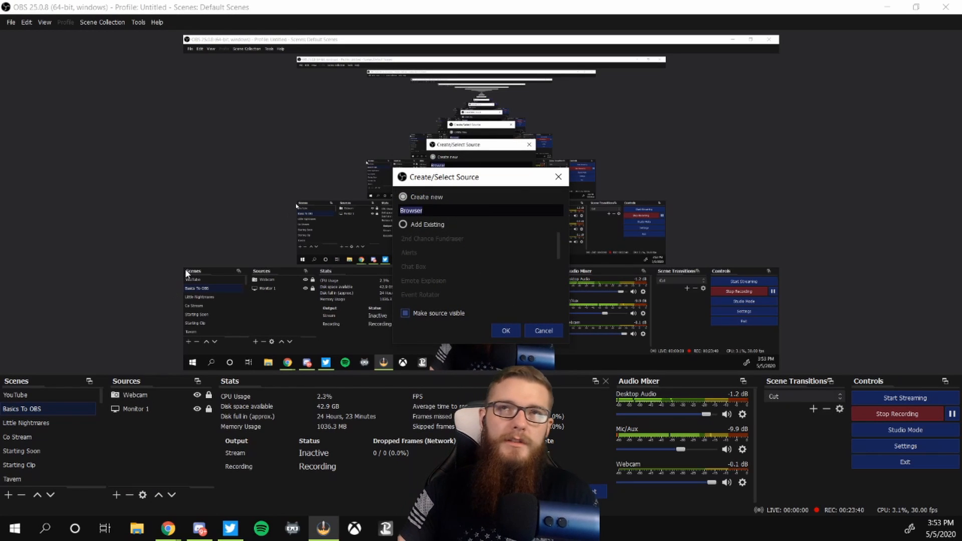
left_click_drag(493, 180, 337, 128)
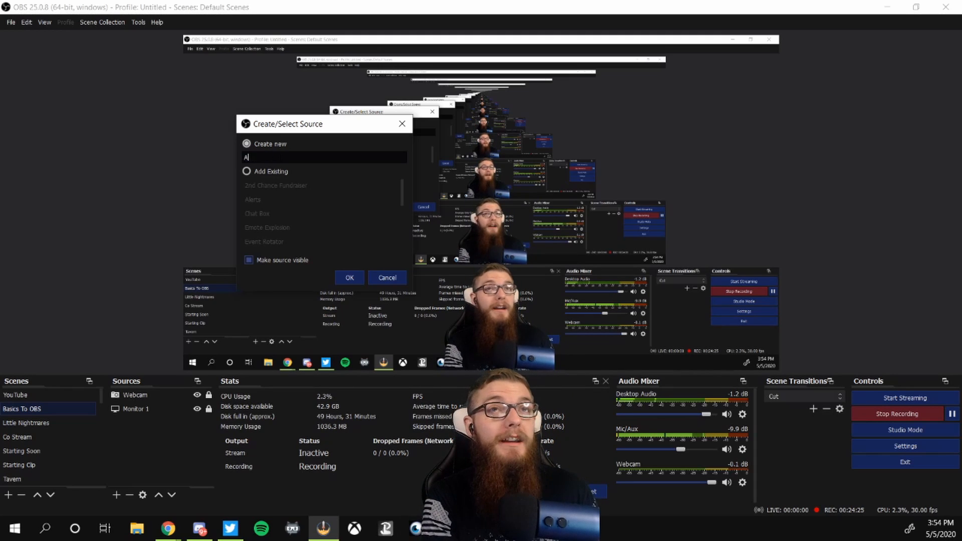
type("AlL MIGHTY GOO")
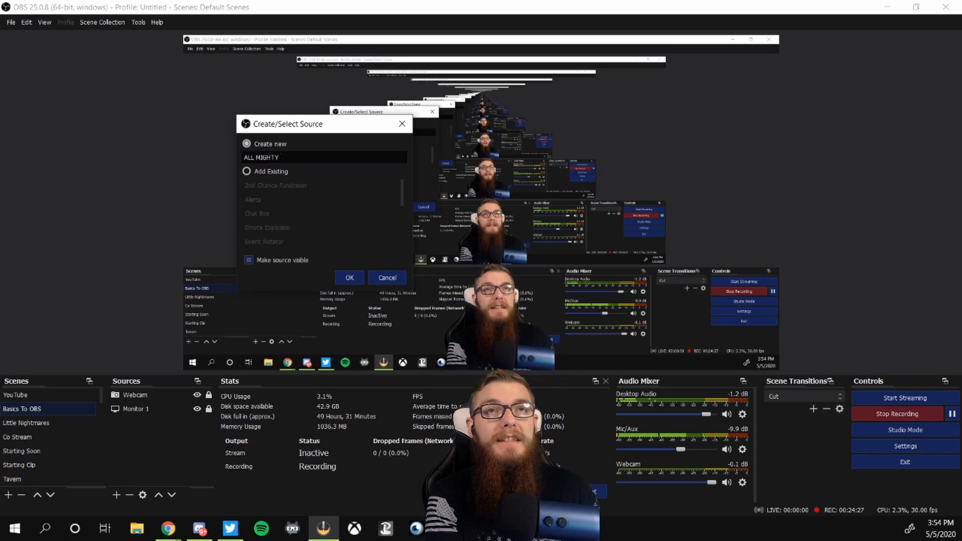
type("GLE")
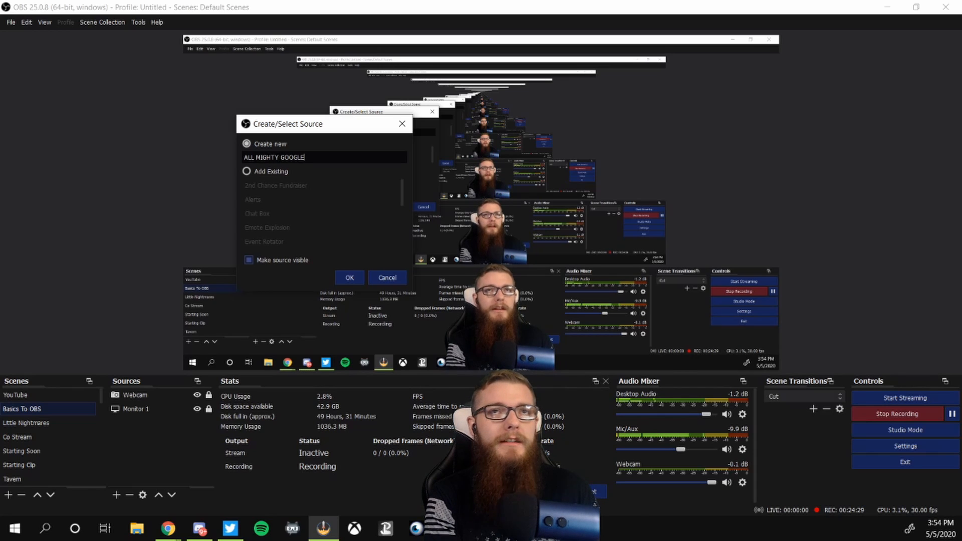
key("Return")
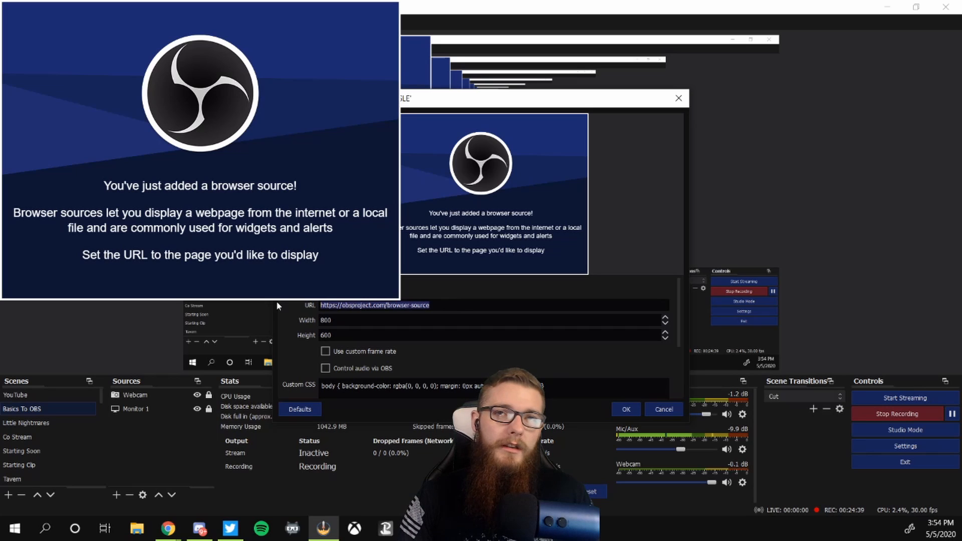
left_click_drag(437, 304, 423, 305)
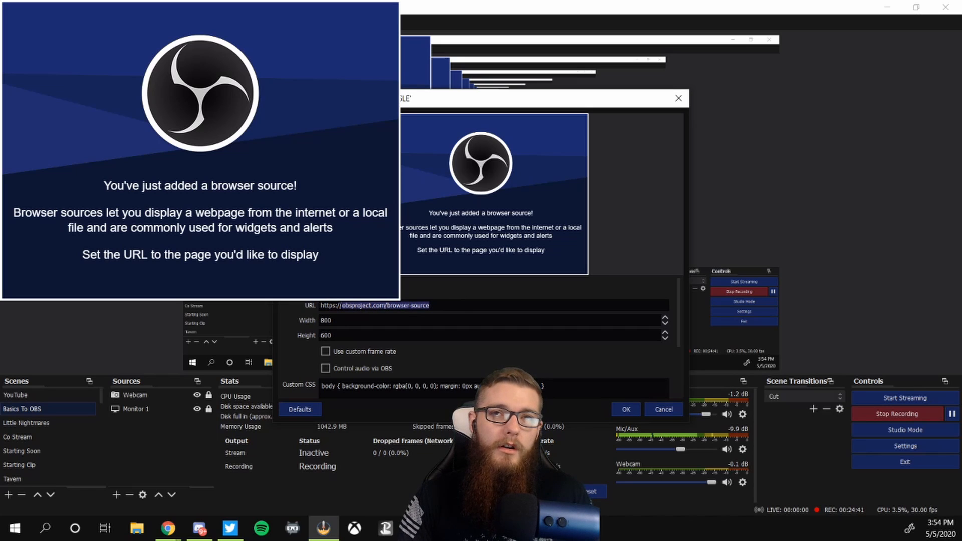
left_click(340, 305)
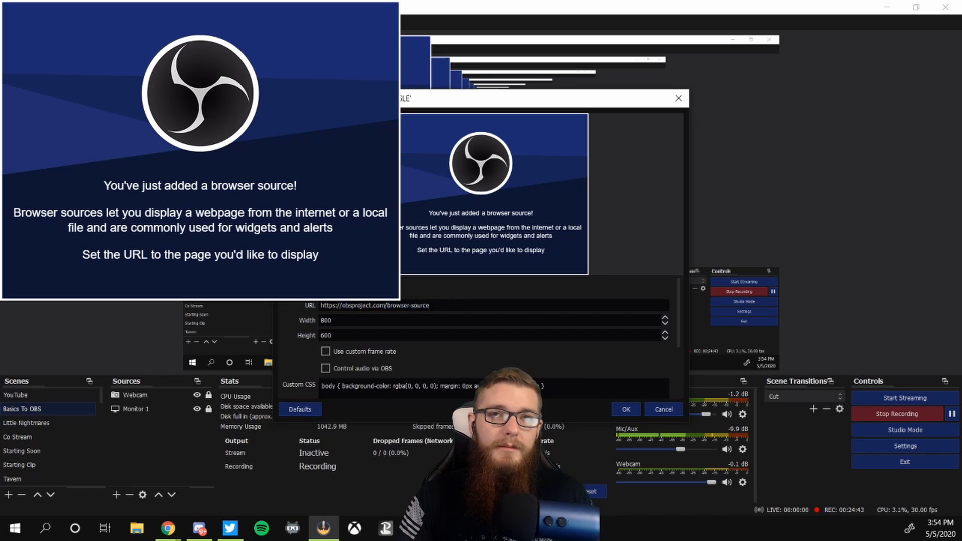
left_click_drag(370, 305, 296, 302)
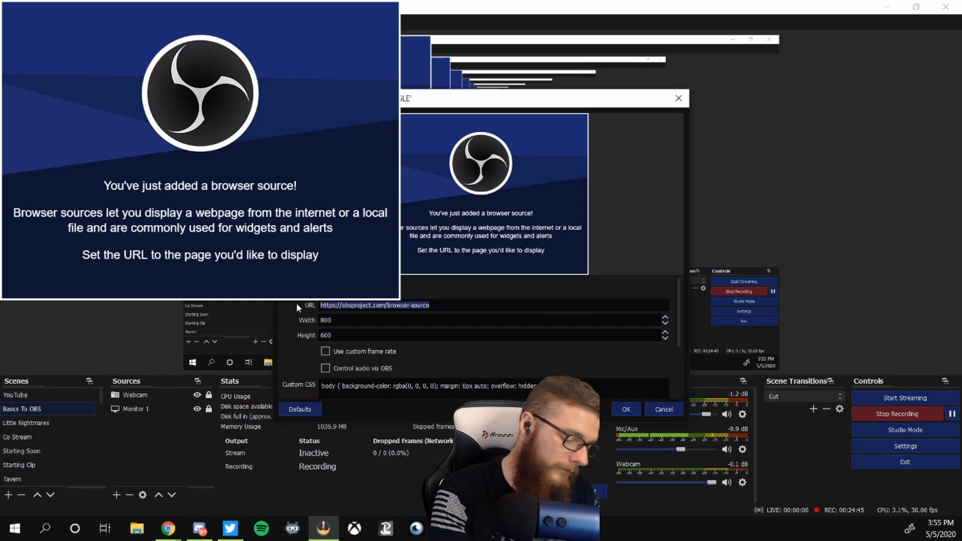
type("W")
key("BackSpace")
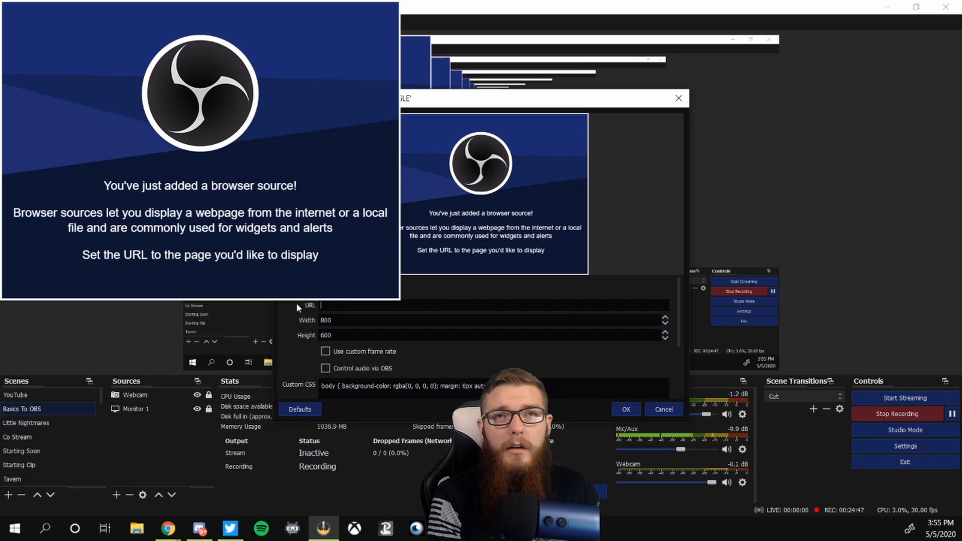
type("www.googl")
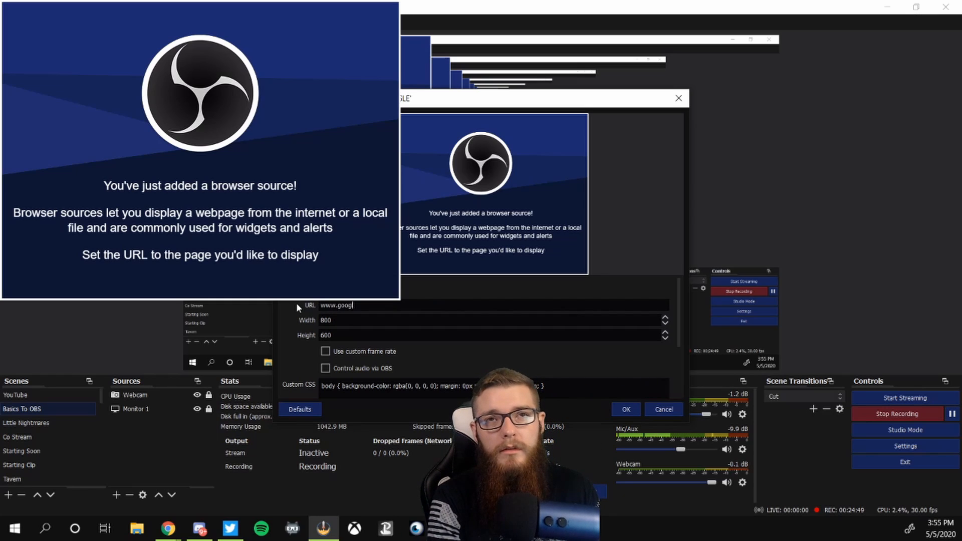
type("e.com")
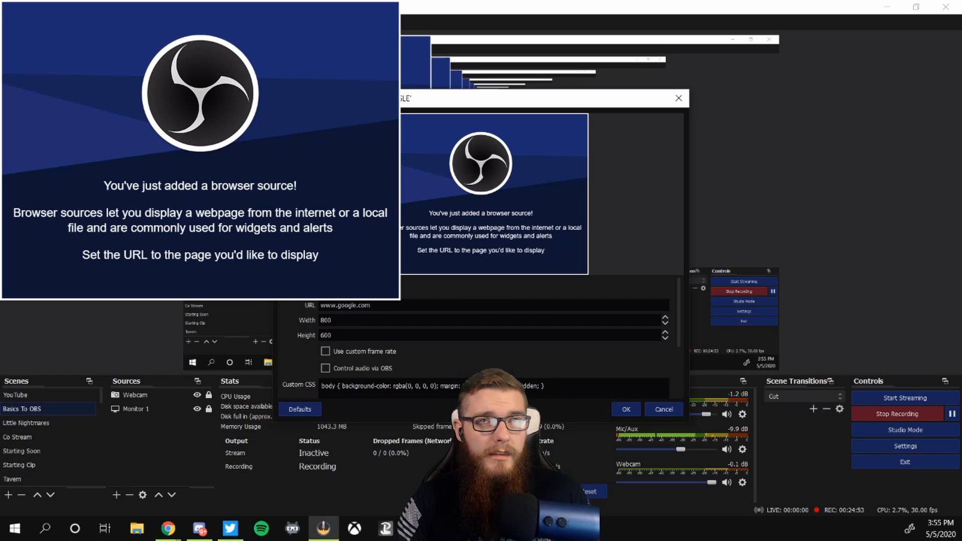
scroll(316, 334, "down", 5)
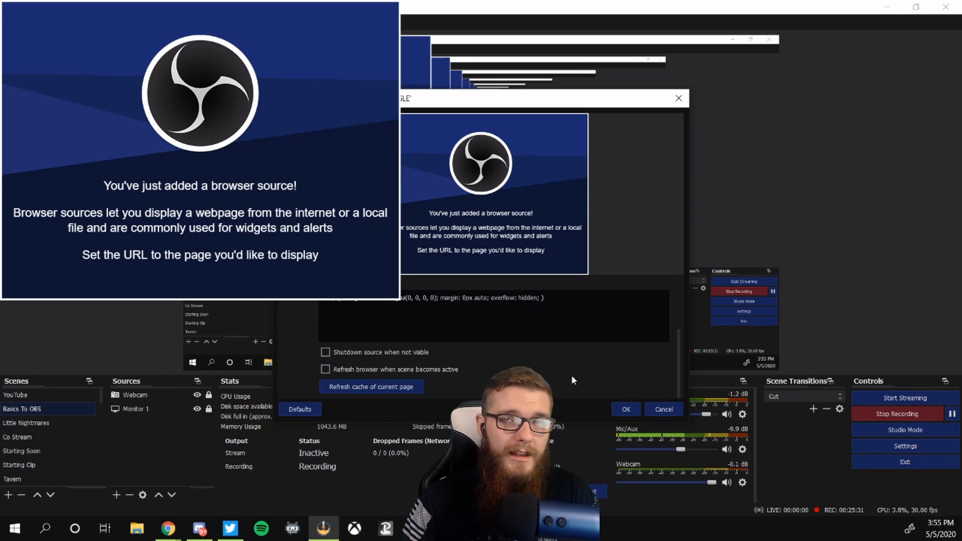
left_click(626, 409)
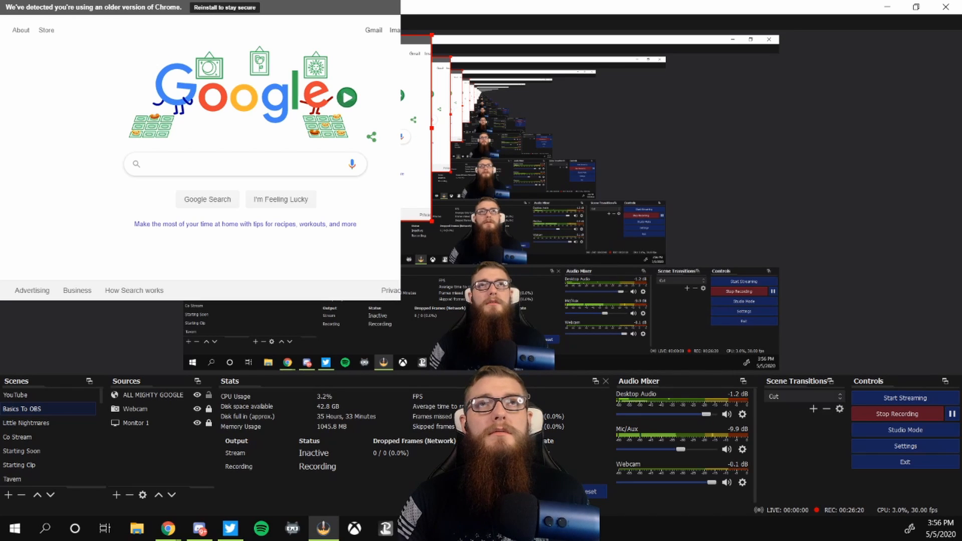
Step: Nudge the ALL MIGHTY GOOGLE source on the canvas, then interact with it by typing test text into the Google search box
left_click_drag(307, 127, 338, 159)
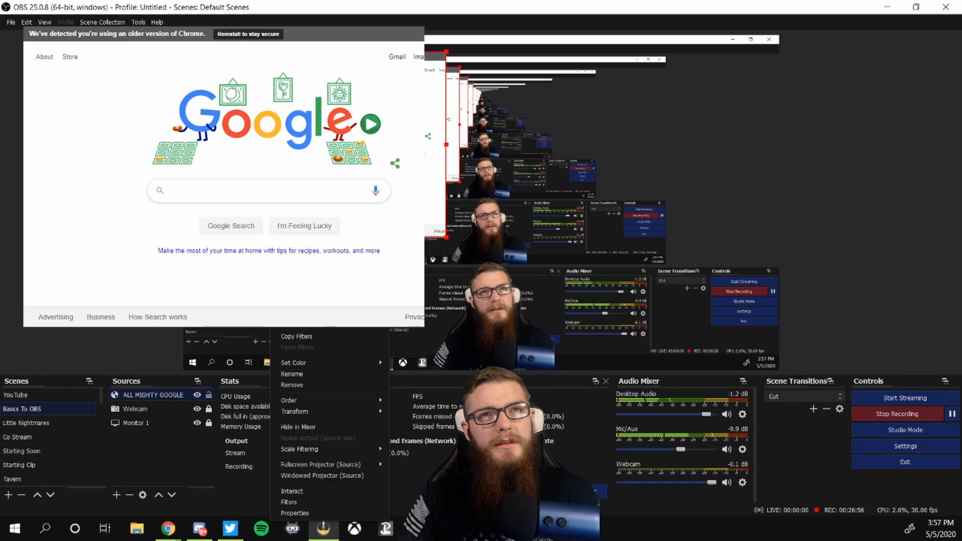
left_click(313, 490)
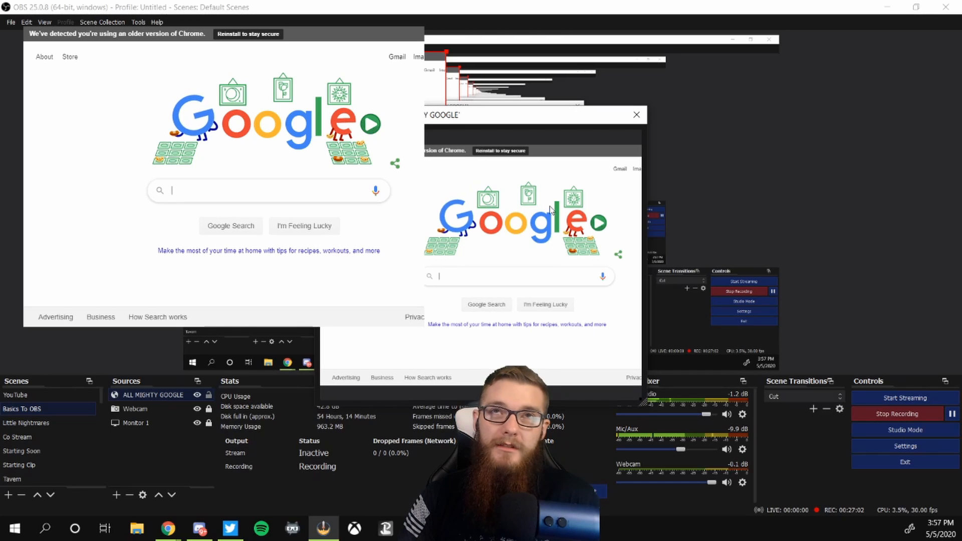
left_click(504, 280)
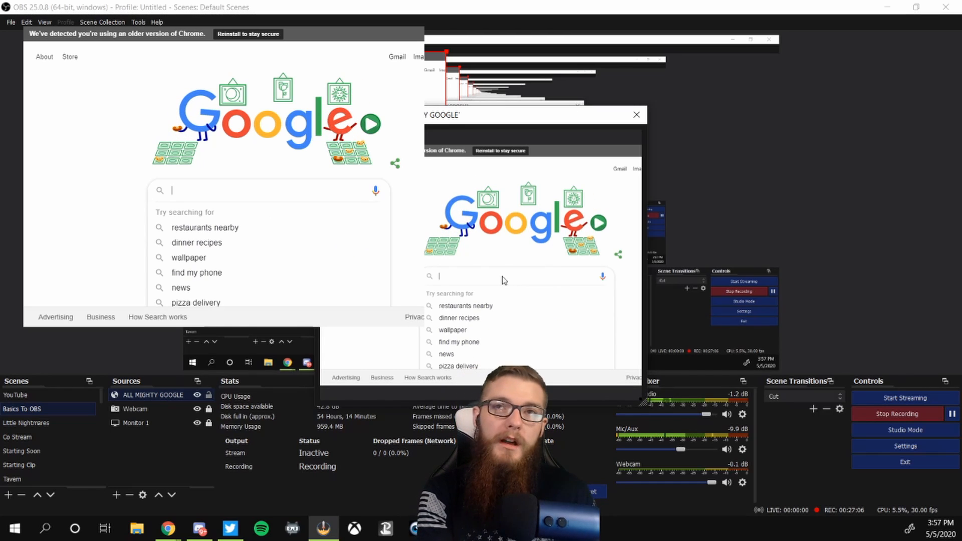
type("al;sdklf;kasjdfkl;")
key("BackSpace")
key("BackSpace")
key("BackSpace")
key("BackSpace")
key("BackSpace")
key("BackSpace")
key("BackSpace")
key("BackSpace")
key("BackSpace")
key("BackSpace")
key("BackSpace")
key("BackSpace")
key("BackSpace")
key("BackSpace")
key("BackSpace")
key("BackSpace")
key("BackSpace")
key("BackSpace")
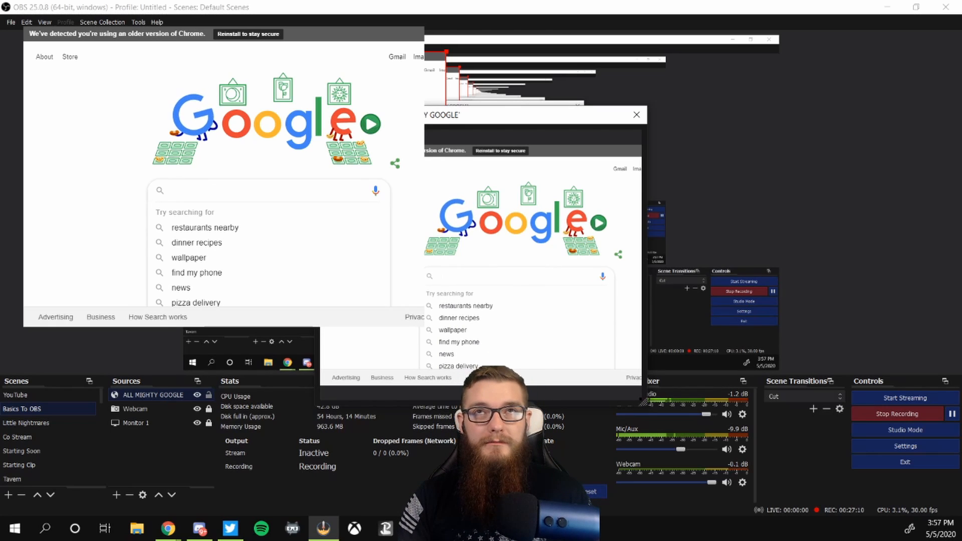
left_click_drag(411, 115, 666, 130)
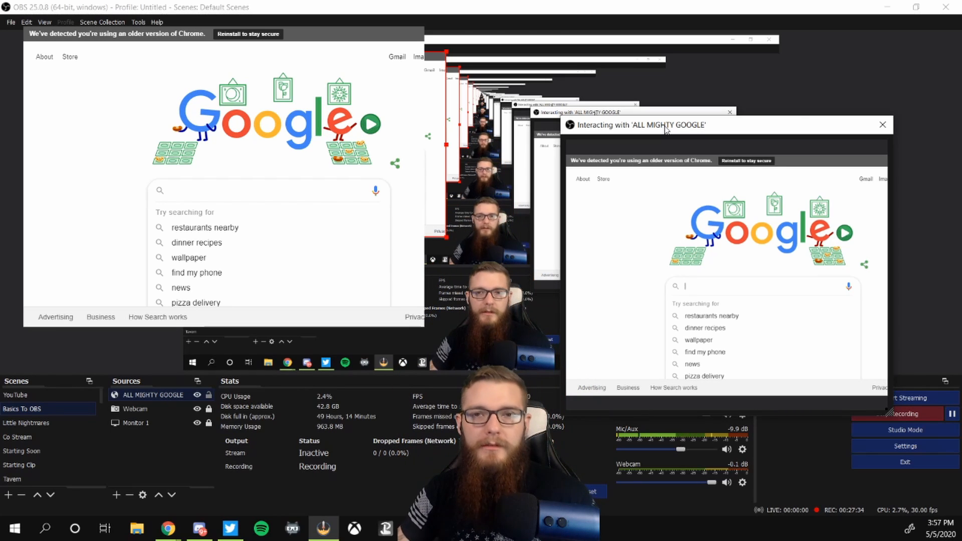
left_click(884, 128)
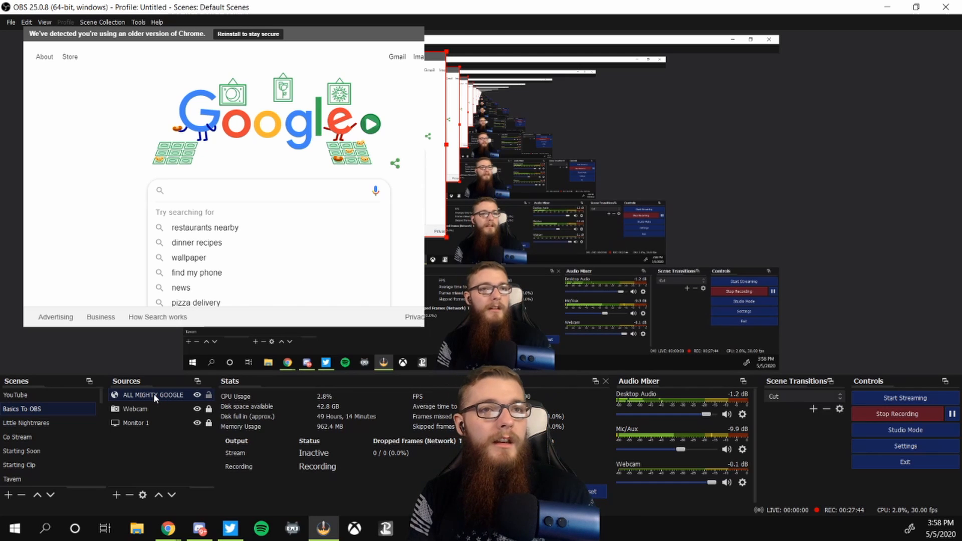
Step: Remove the ALL MIGHTY GOOGLE source from the scene
key("Delete")
left_click(521, 276)
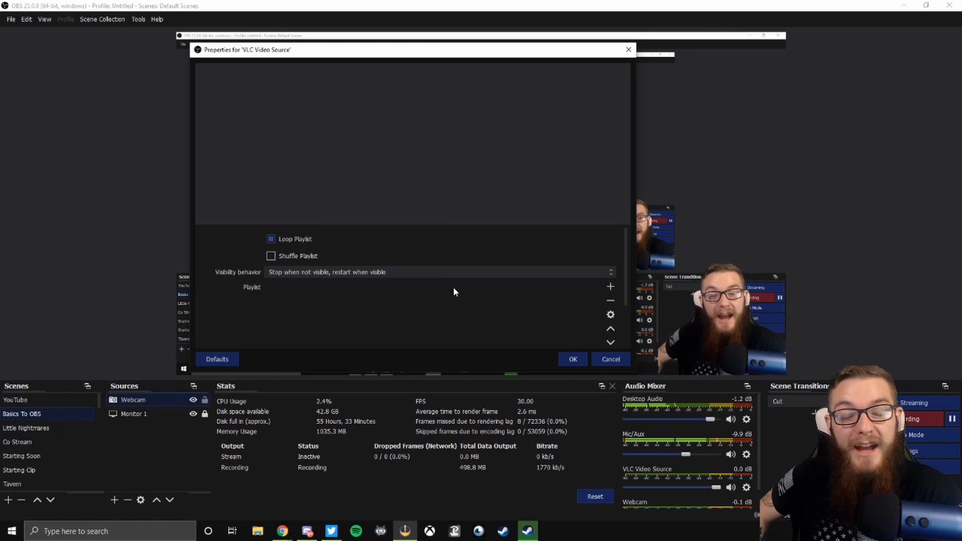
Step: Set the VLC Video Source's visibility behavior to Stop when not visible, restart when visible
left_click(279, 271)
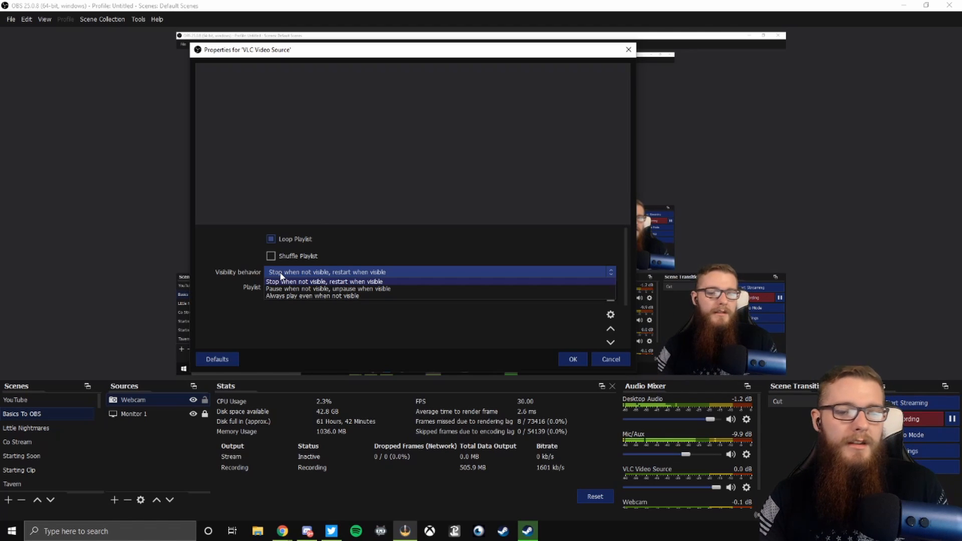
left_click(285, 282)
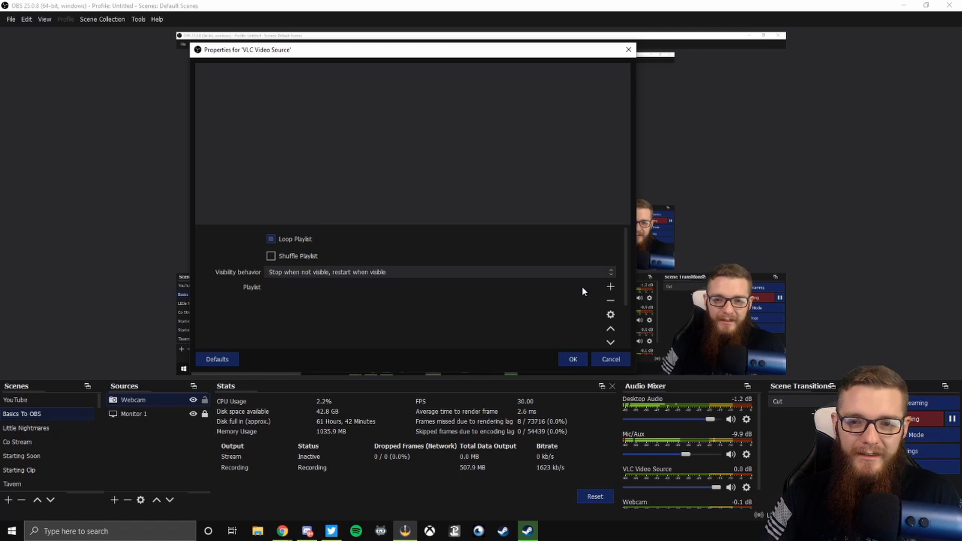
Step: Add a highlight video file to the VLC Video Source playlist
left_click(610, 287)
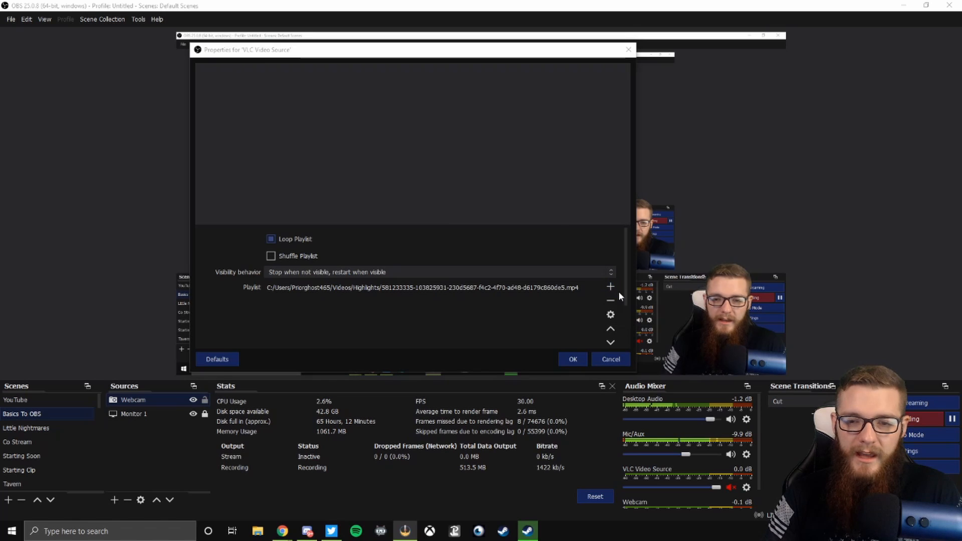
left_click(619, 294)
left_click(553, 92)
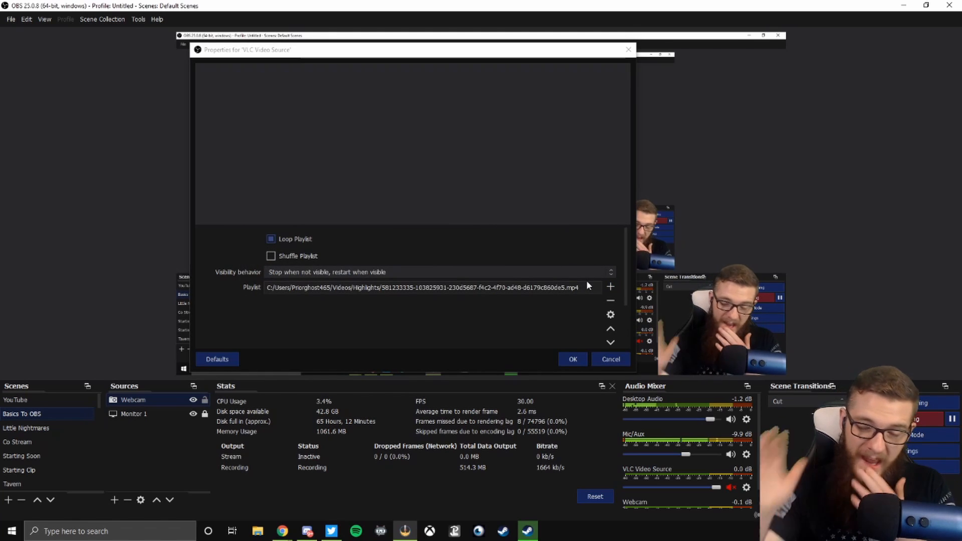
Step: Add the March 21st Witcher III.mp4 file to the playlist and confirm the VLC Video Source properties
left_click(610, 286)
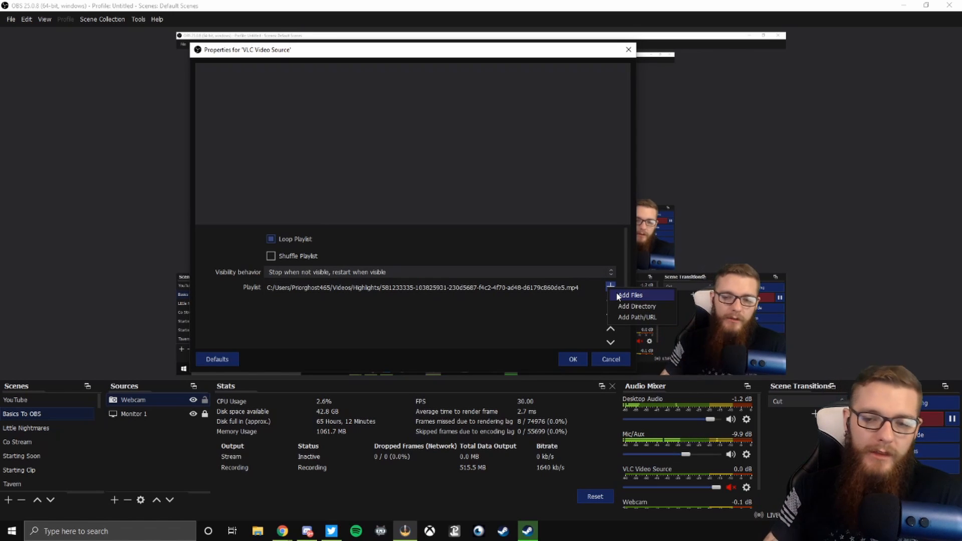
left_click(631, 295)
double_click(426, 191)
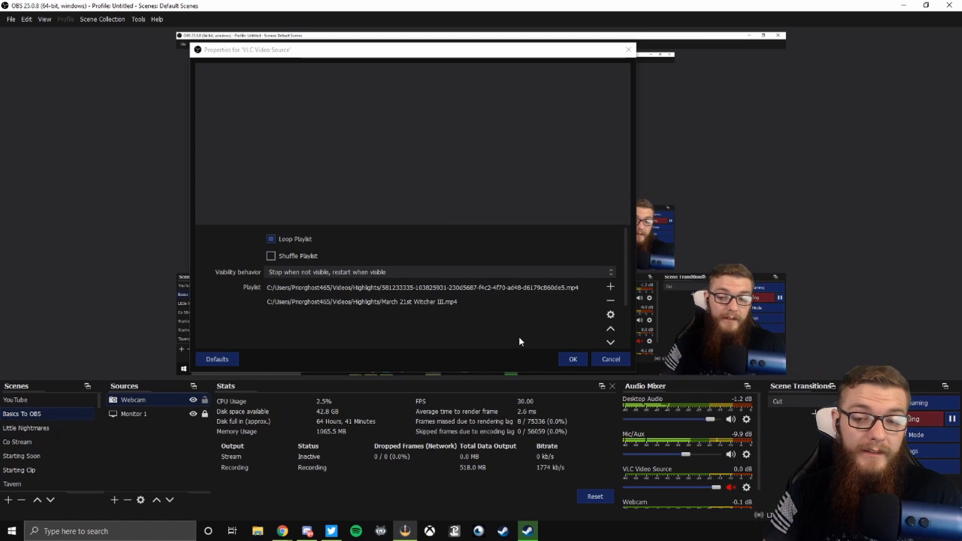
scroll(504, 320, "down", 3)
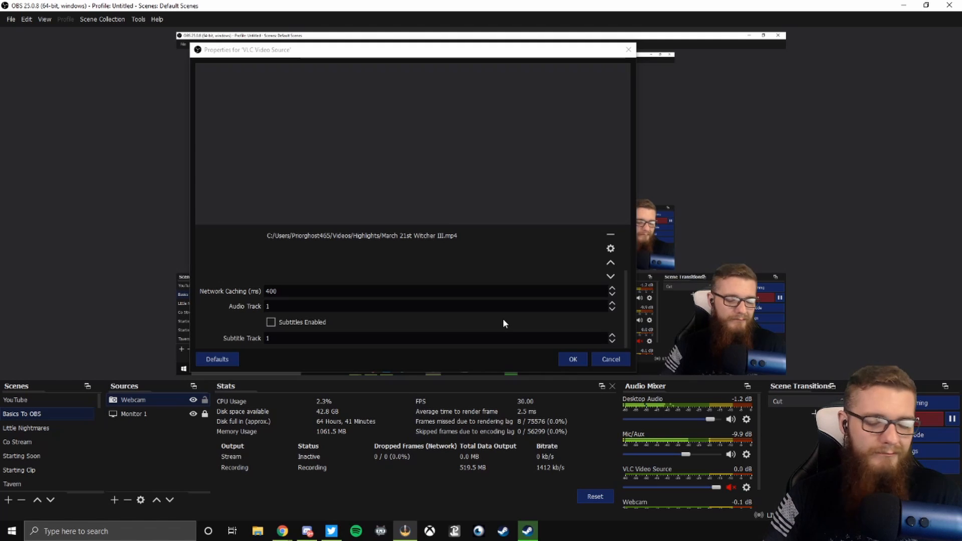
left_click(573, 359)
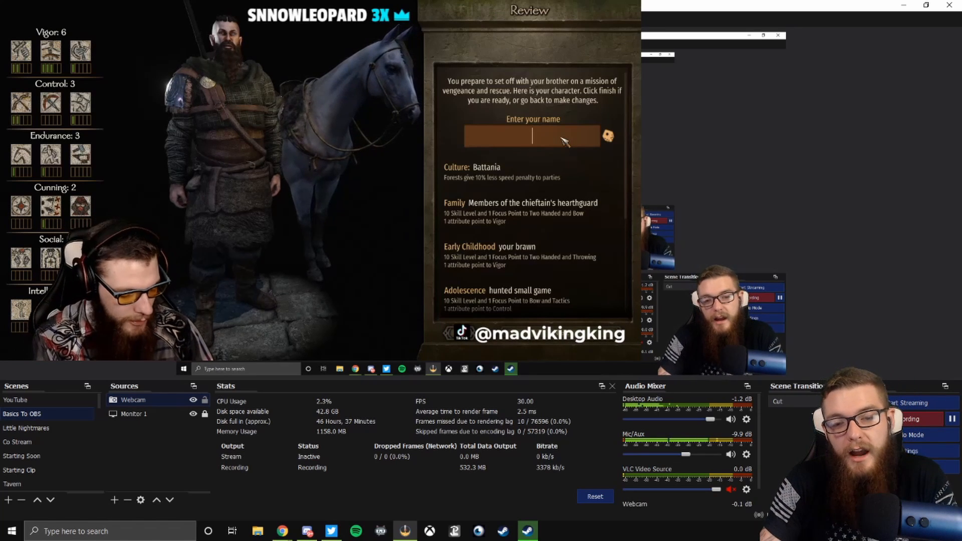
Step: Enter El in the game's character name field and switch back to OBS
type("El")
key("alt+Tab")
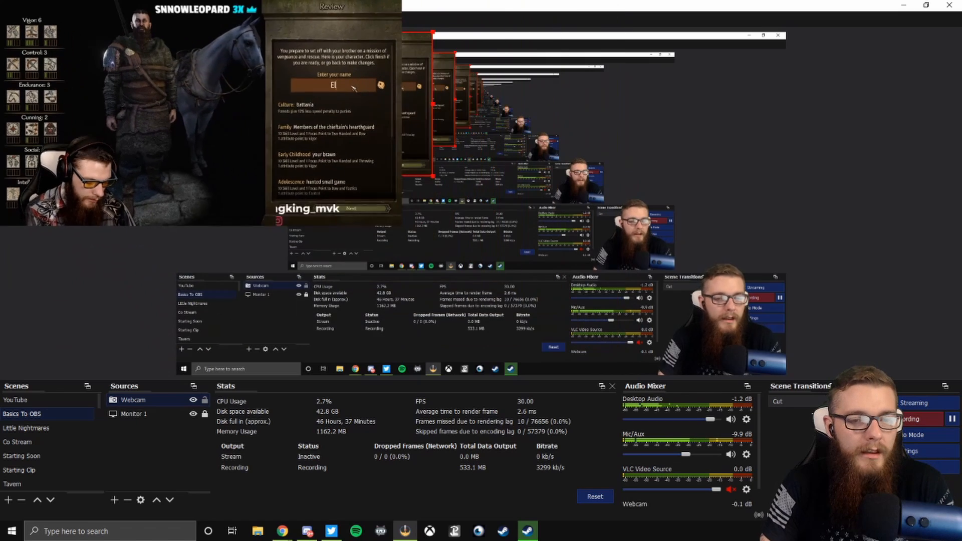